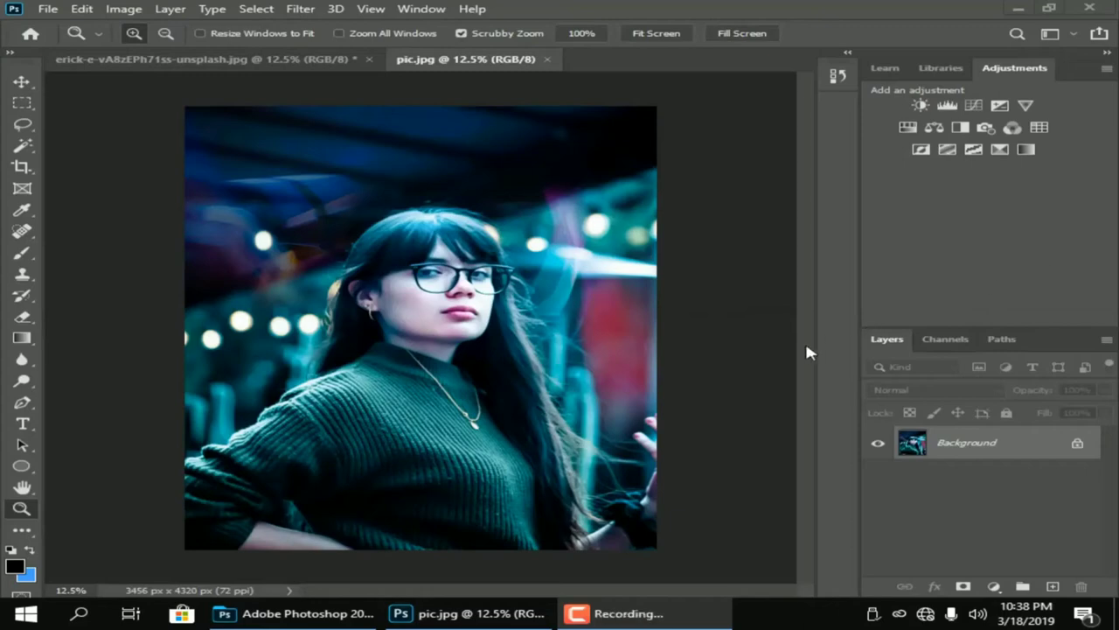
Compare the original photo with the teal-graded pic.jpg, then close pic.jpg.
click(243, 61)
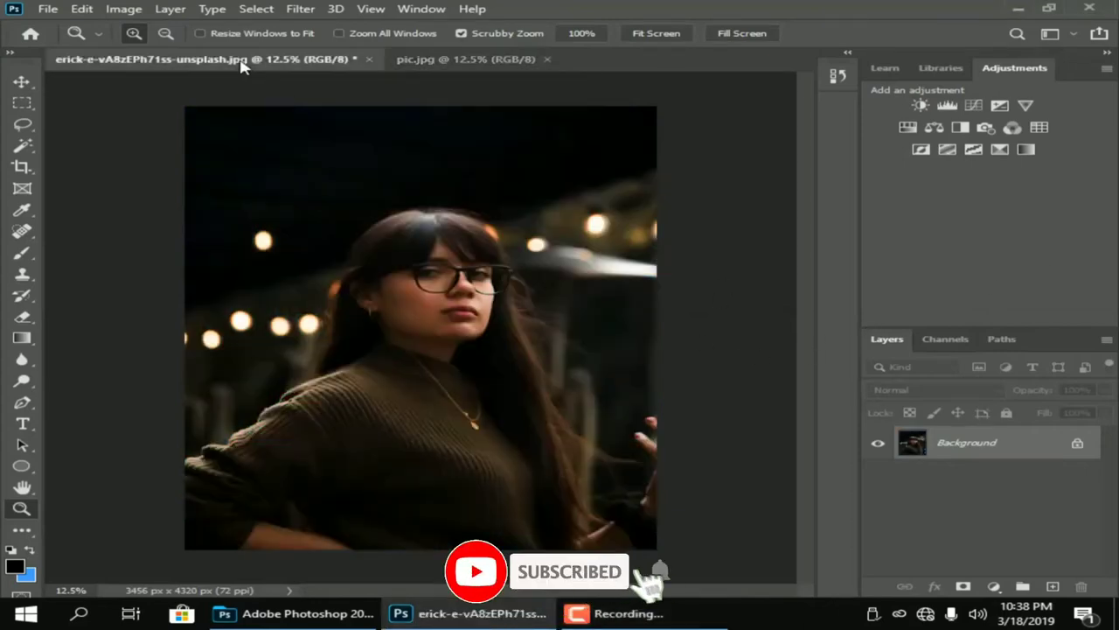
click(411, 63)
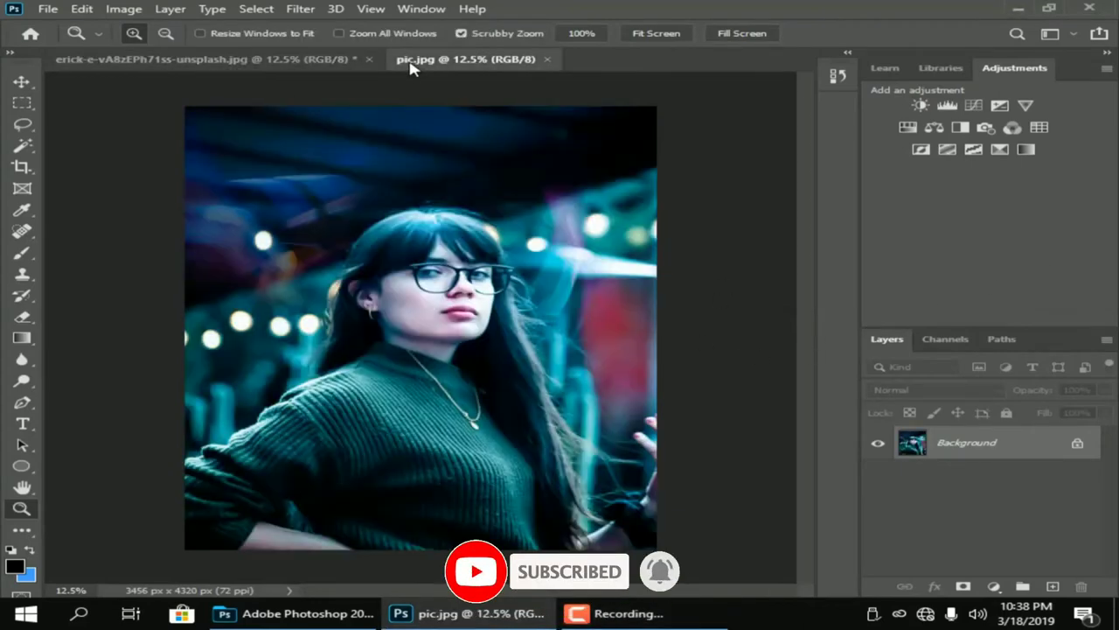
click(547, 59)
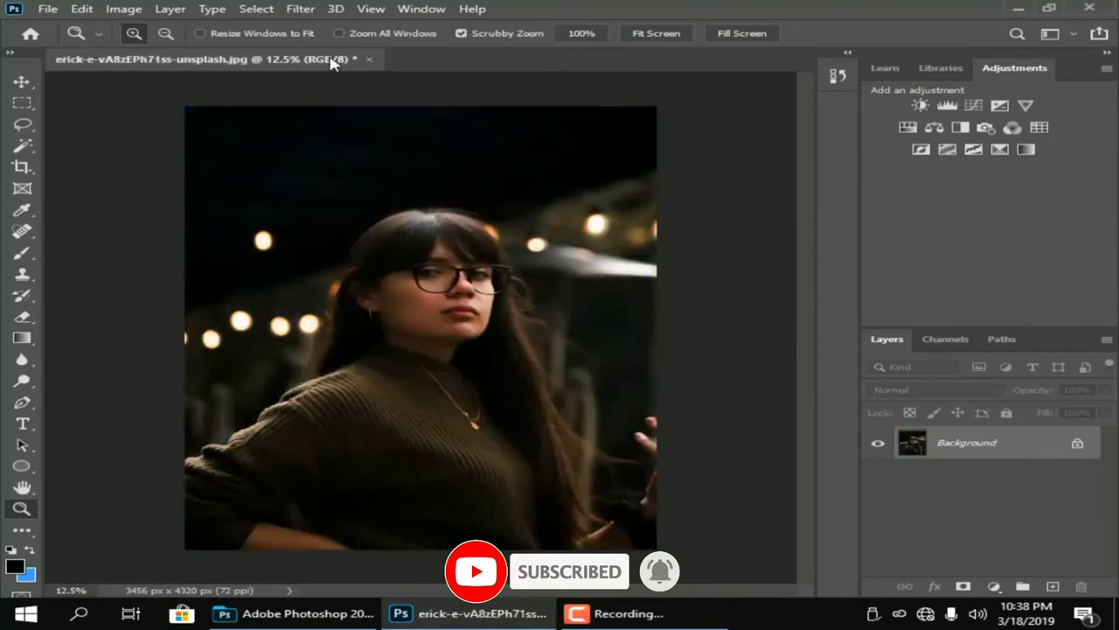
Unlock Background into Layer 0 and duplicate it as a layer named 'edit'.
click(1079, 445)
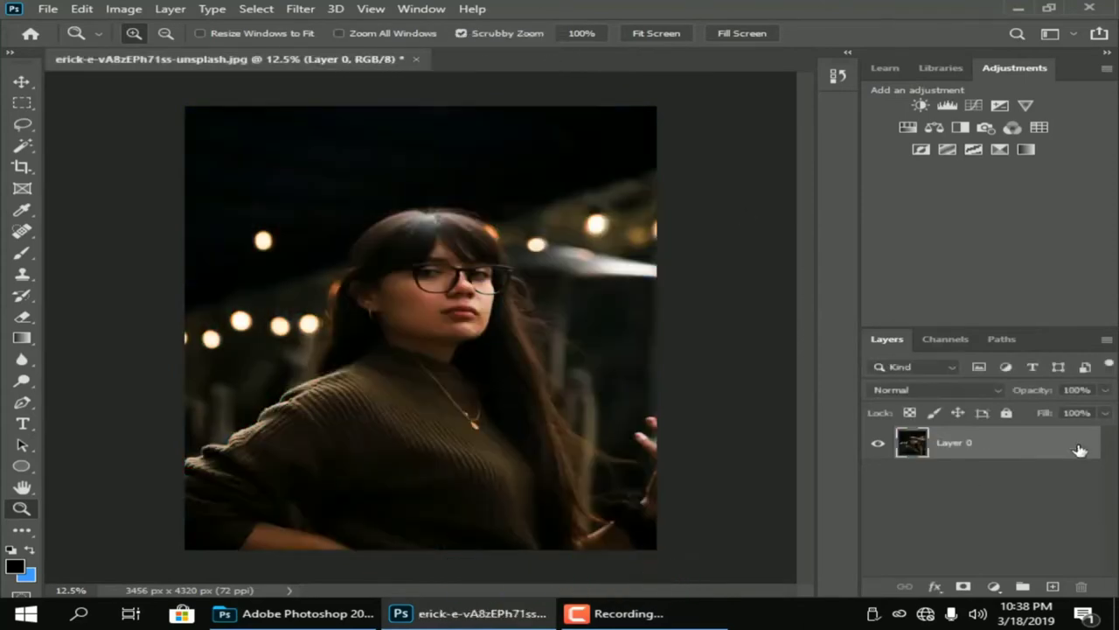
right_click(975, 457)
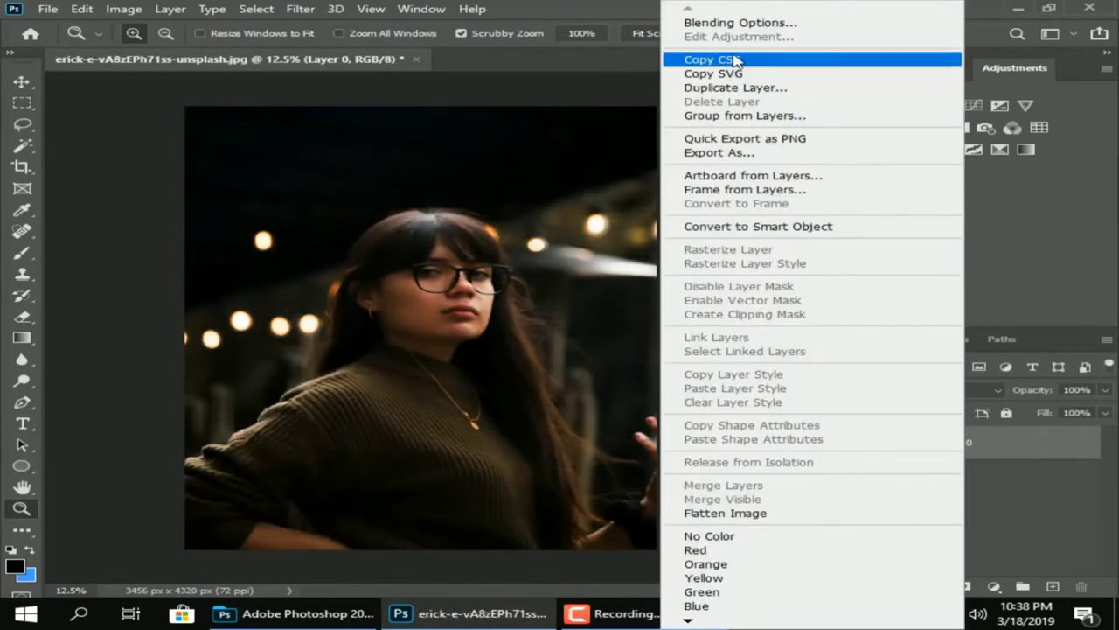
click(733, 88)
text(edit)
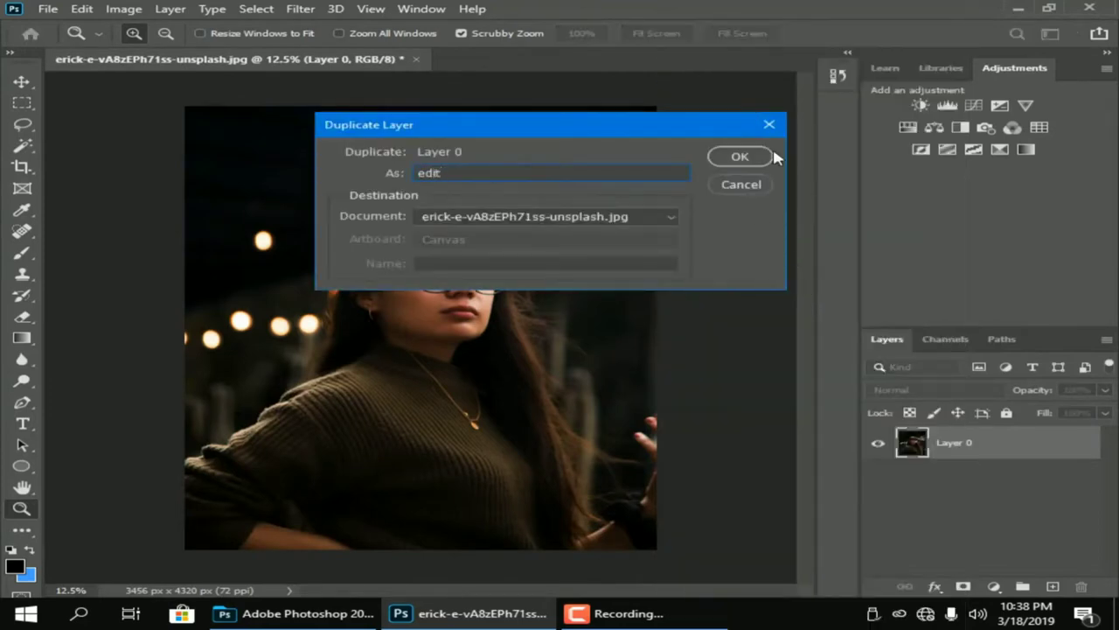
click(741, 157)
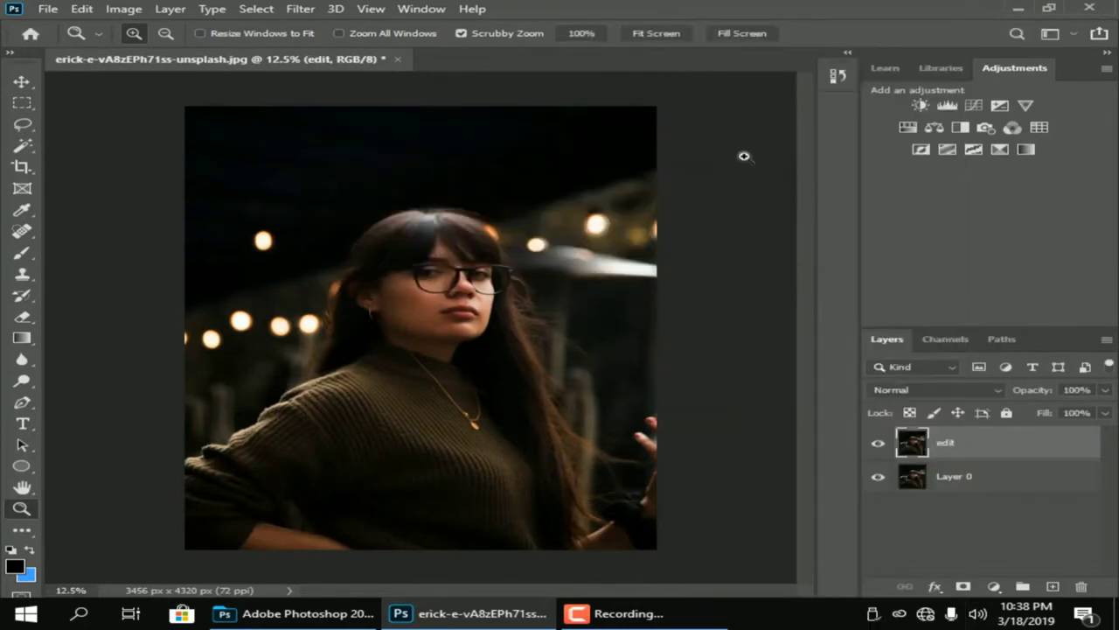
Apply Camera Raw to the edit layer with Exposure +1.00, Contrast +19, Highlights +34, Shadows +44.
click(300, 10)
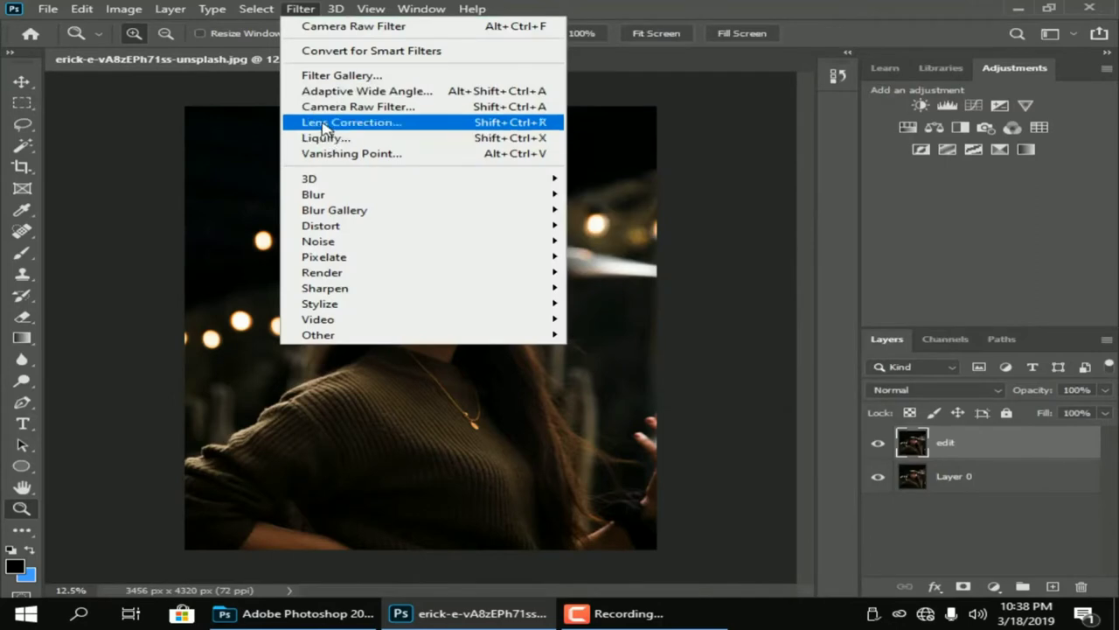
click(336, 106)
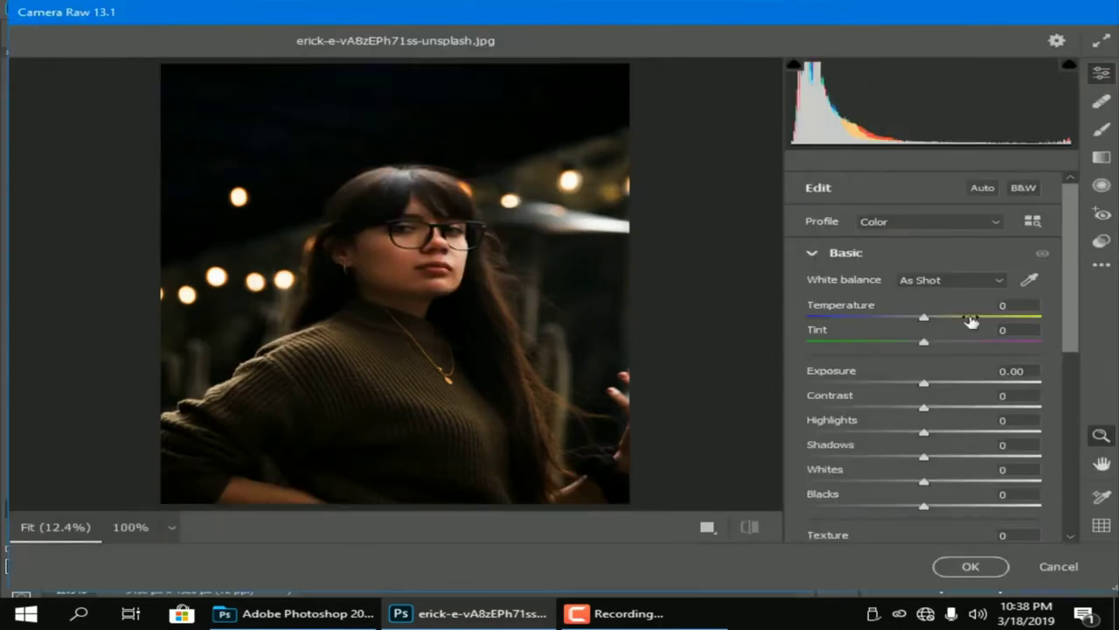
mouse_move(925, 385)
mouse_down()
mouse_move(950, 390)
mouse_move(947, 421)
mouse_move(956, 385)
mouse_up()
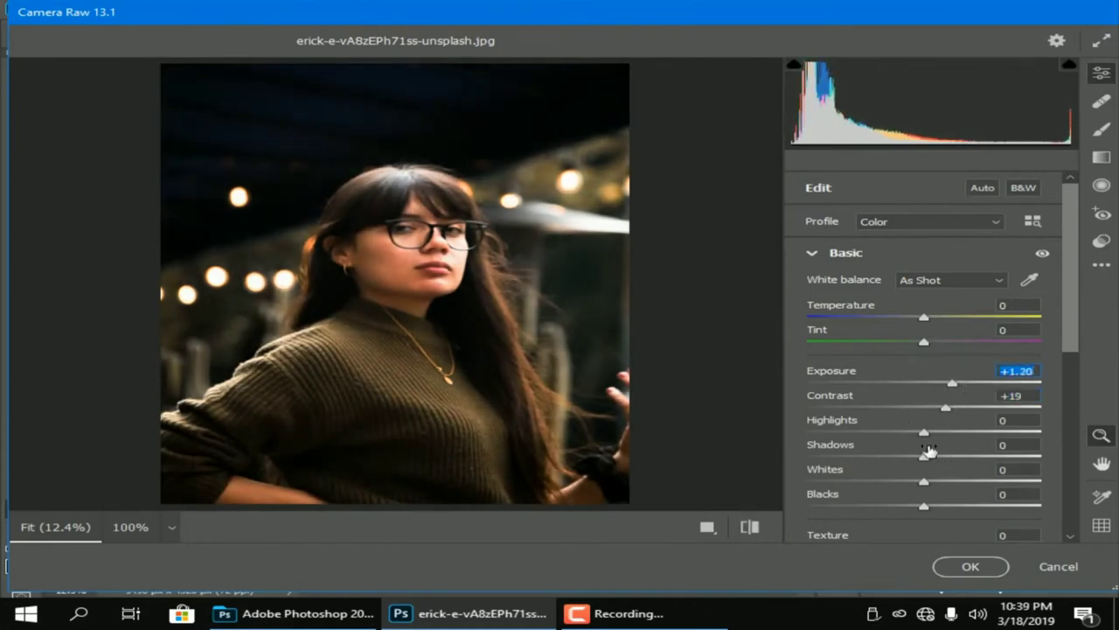
drag(925, 435, 962, 432)
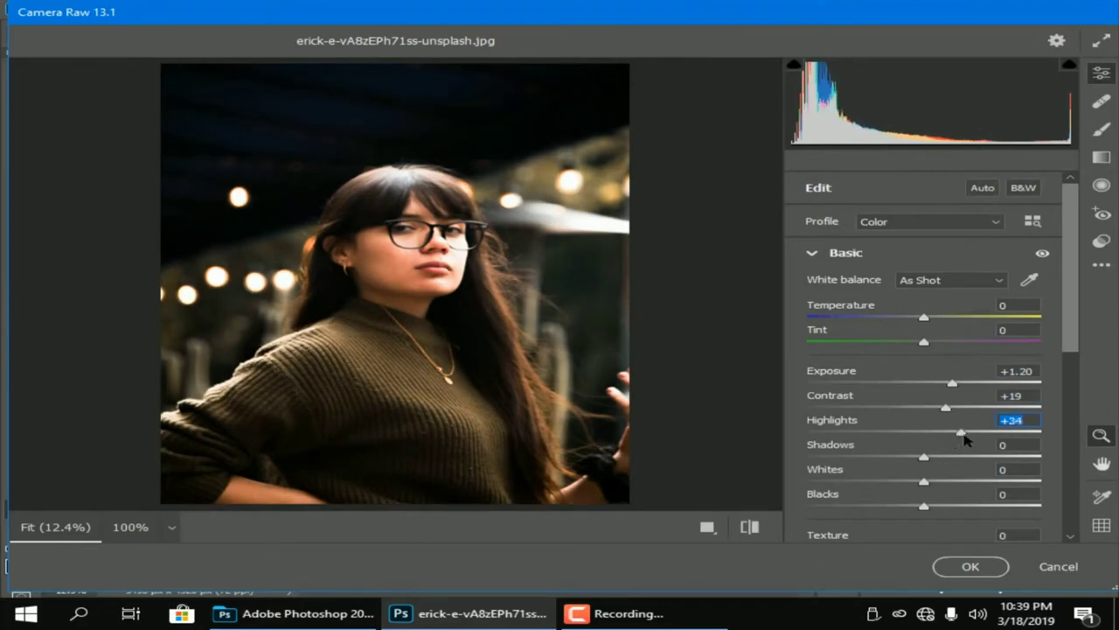
drag(953, 384, 946, 384)
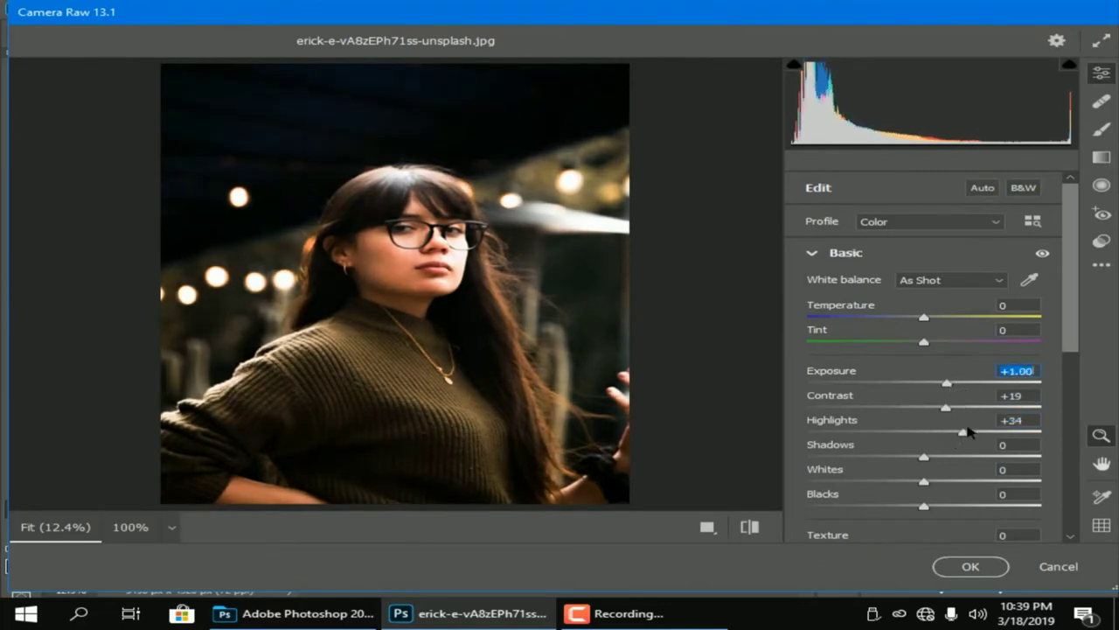
drag(923, 459, 975, 457)
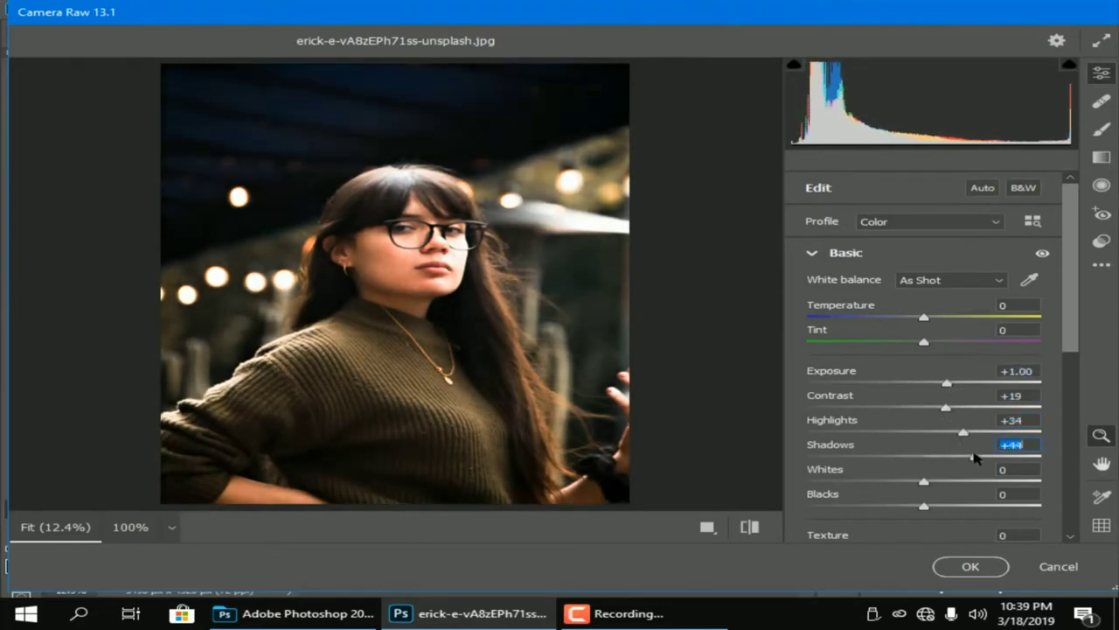
Set Whites +34, Highlights +19, Shadows +51 and Blacks +36 in the Basic panel.
scroll(1080, 341, down, 3)
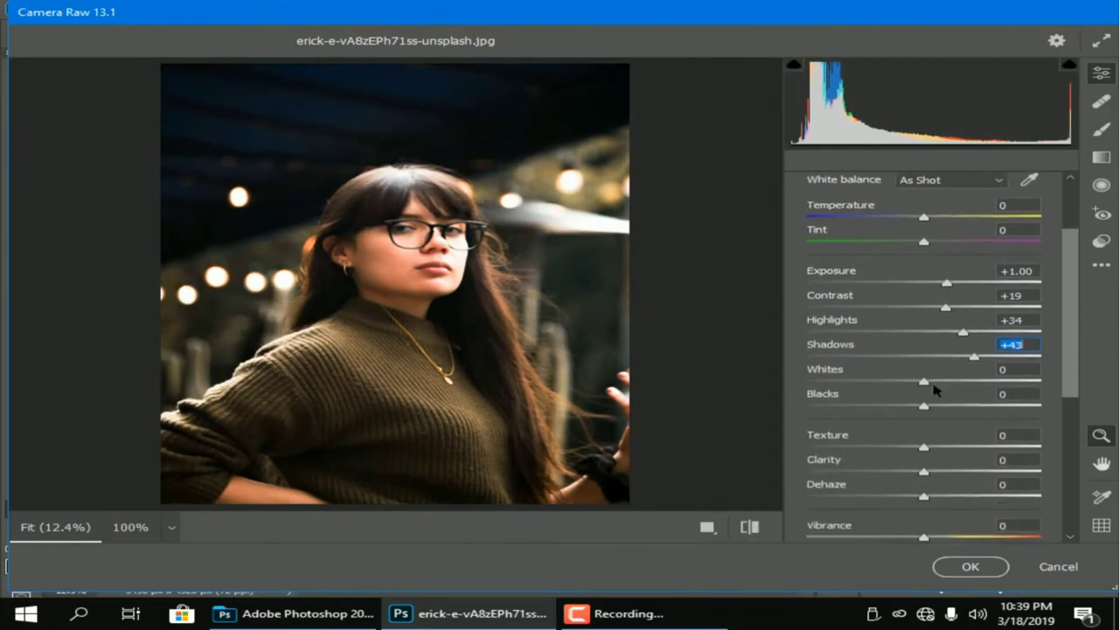
mouse_move(924, 381)
mouse_down()
mouse_move(979, 382)
mouse_move(907, 382)
mouse_move(1000, 389)
mouse_move(962, 286)
mouse_up()
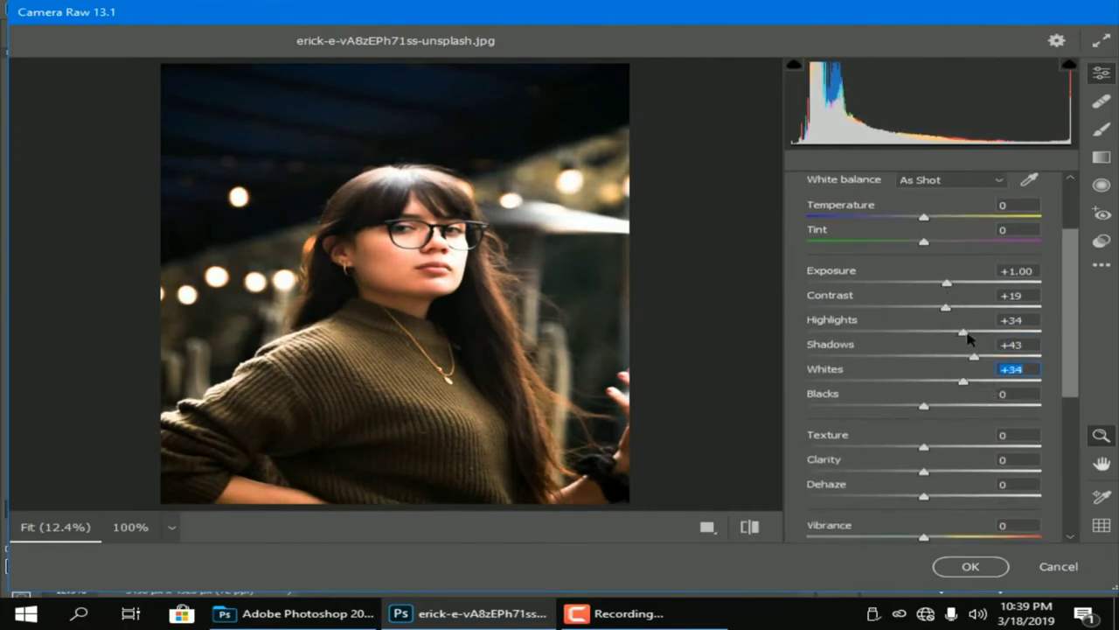
mouse_move(965, 338)
mouse_down()
mouse_move(951, 339)
mouse_move(987, 357)
mouse_up()
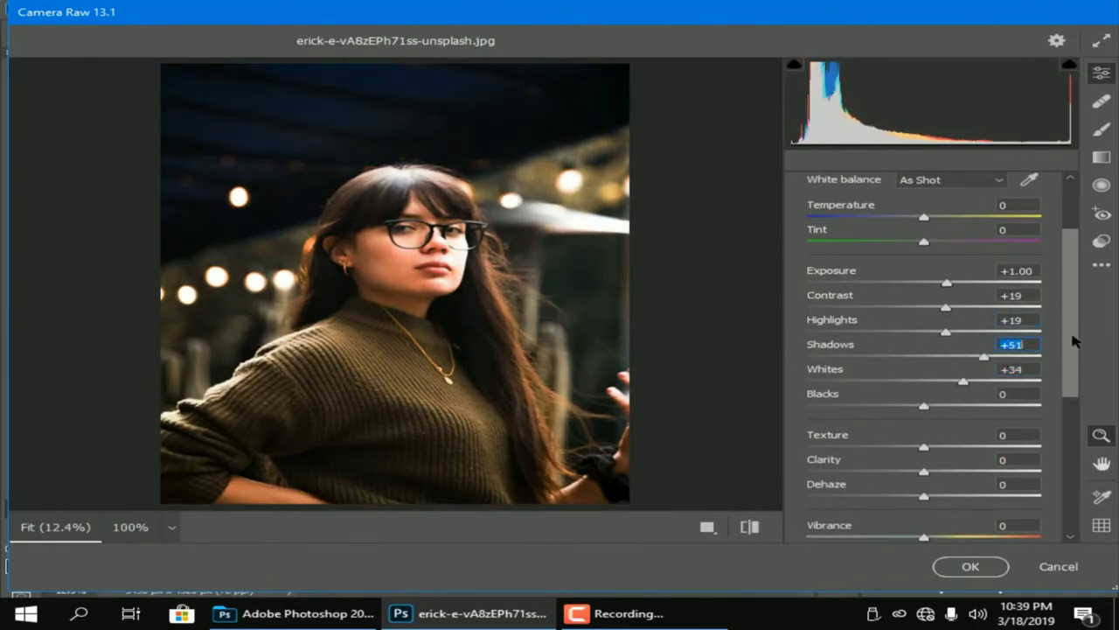
drag(1075, 342, 1075, 378)
drag(928, 339, 973, 337)
drag(1075, 306, 1074, 342)
Set Texture -17, Clarity near zero, Dehaze +10, Vibrance -15 and Saturation +13.
mouse_move(924, 302)
mouse_down()
mouse_move(986, 306)
mouse_move(914, 306)
mouse_up()
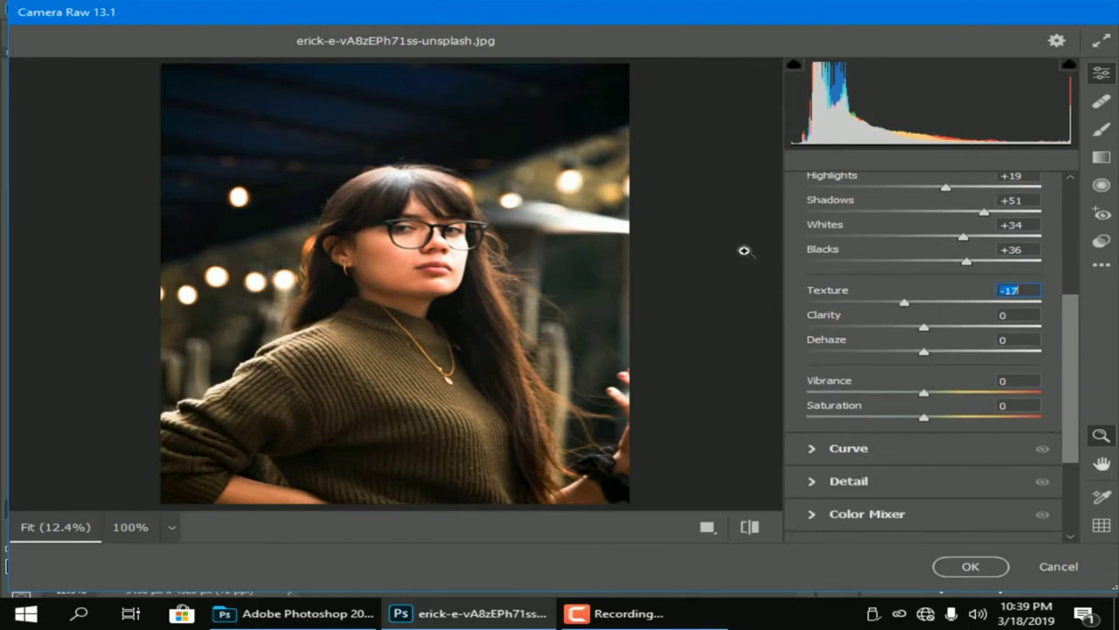
mouse_move(925, 328)
mouse_down()
mouse_move(969, 325)
mouse_move(879, 327)
mouse_move(925, 330)
mouse_up()
mouse_move(925, 354)
mouse_down()
mouse_move(944, 350)
mouse_move(892, 350)
mouse_move(936, 351)
mouse_up()
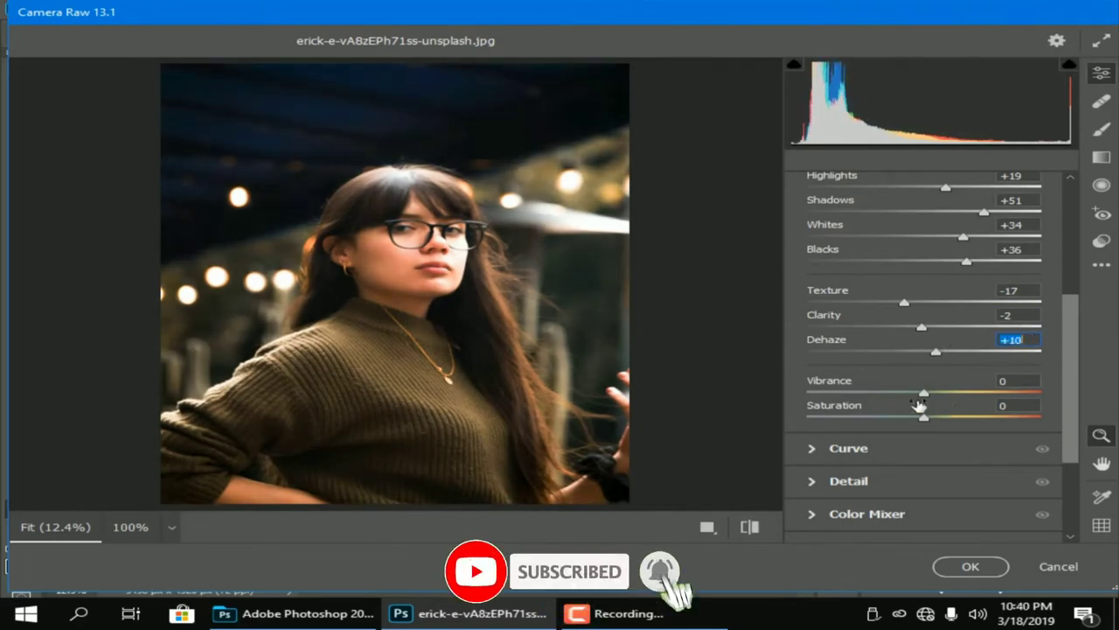
mouse_move(923, 395)
mouse_down()
mouse_move(1027, 399)
mouse_move(917, 394)
mouse_move(962, 418)
mouse_move(938, 418)
mouse_up()
scroll(1074, 370, down, 2)
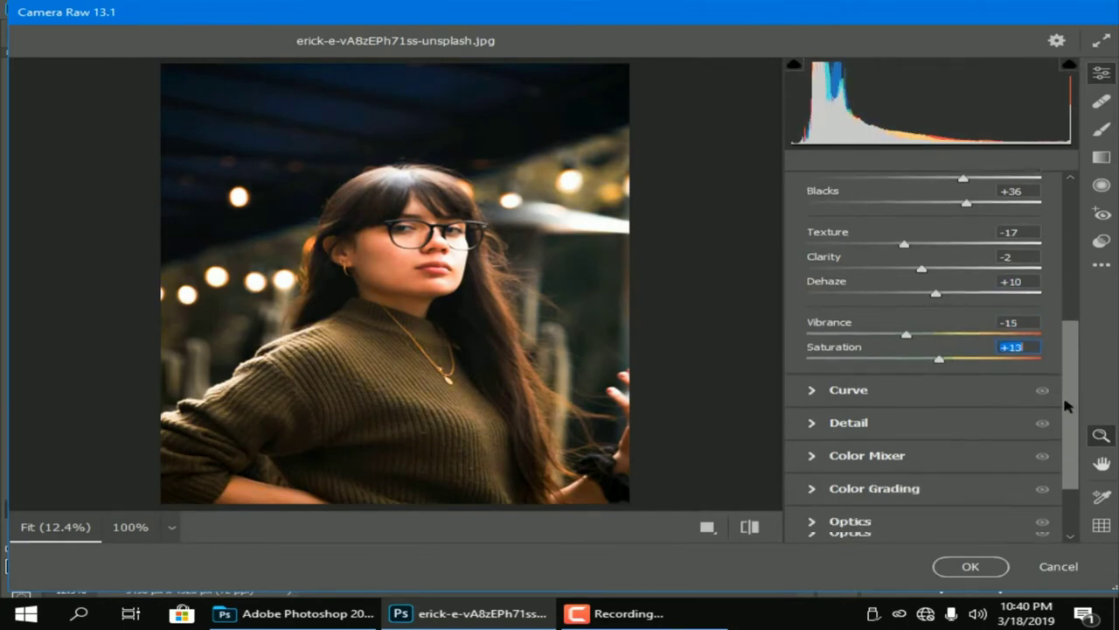
scroll(1074, 371, down, 1)
Set the parametric curve to Highlights -20, Lights +4, Darks -4, Shadows +13.
click(829, 346)
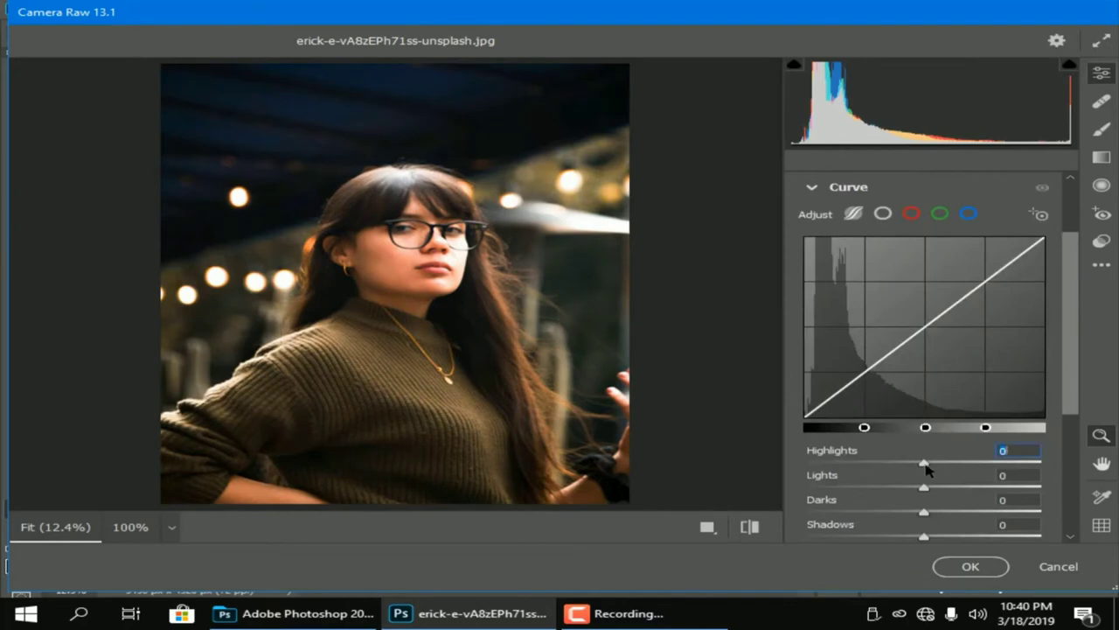
mouse_move(927, 470)
mouse_down()
mouse_move(1002, 468)
mouse_move(904, 469)
mouse_move(951, 473)
mouse_up()
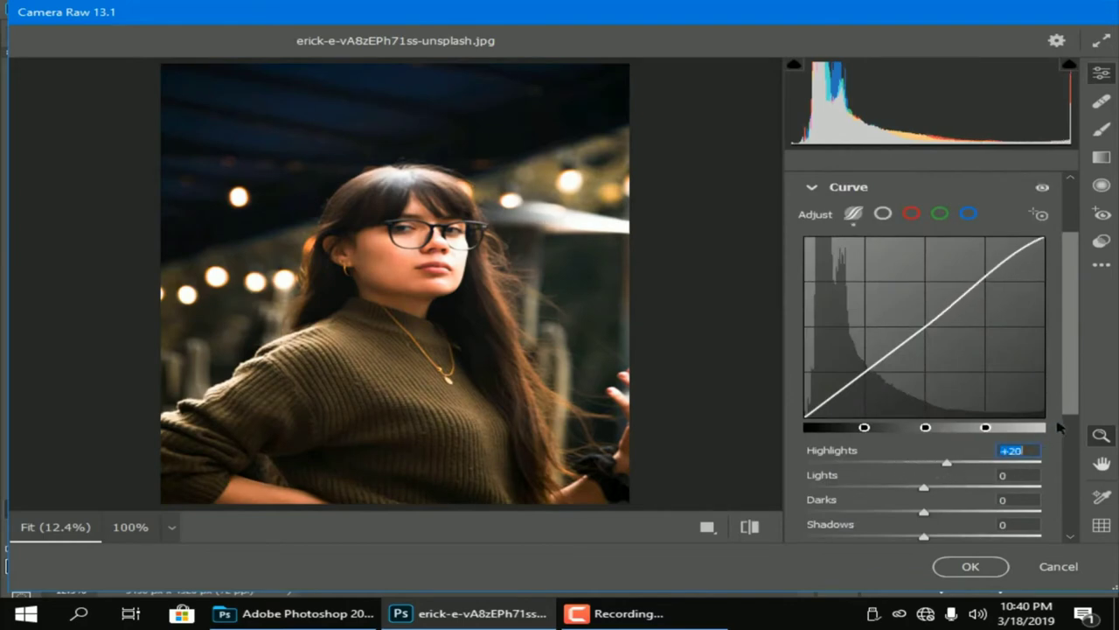
scroll(1058, 426, down, 2)
mouse_move(924, 395)
mouse_down()
mouse_move(903, 403)
mouse_move(903, 421)
mouse_move(923, 418)
mouse_up()
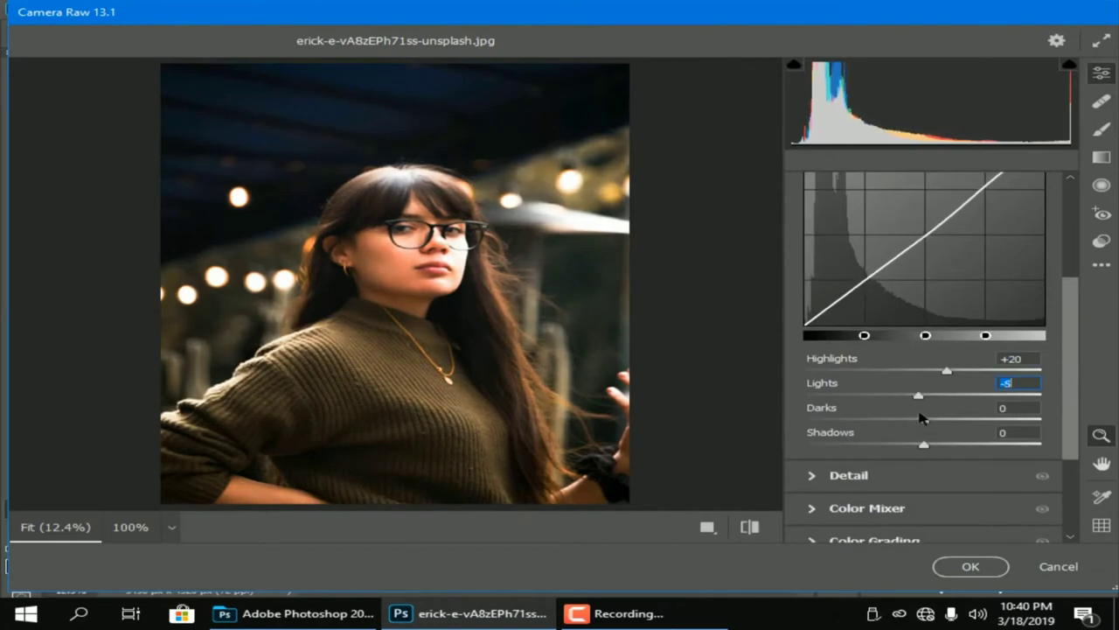
scroll(963, 411, down, 1)
mouse_move(927, 372)
mouse_down()
mouse_move(944, 398)
mouse_move(910, 377)
mouse_move(921, 378)
mouse_move(935, 352)
mouse_move(925, 325)
mouse_move(889, 325)
mouse_move(901, 338)
mouse_up()
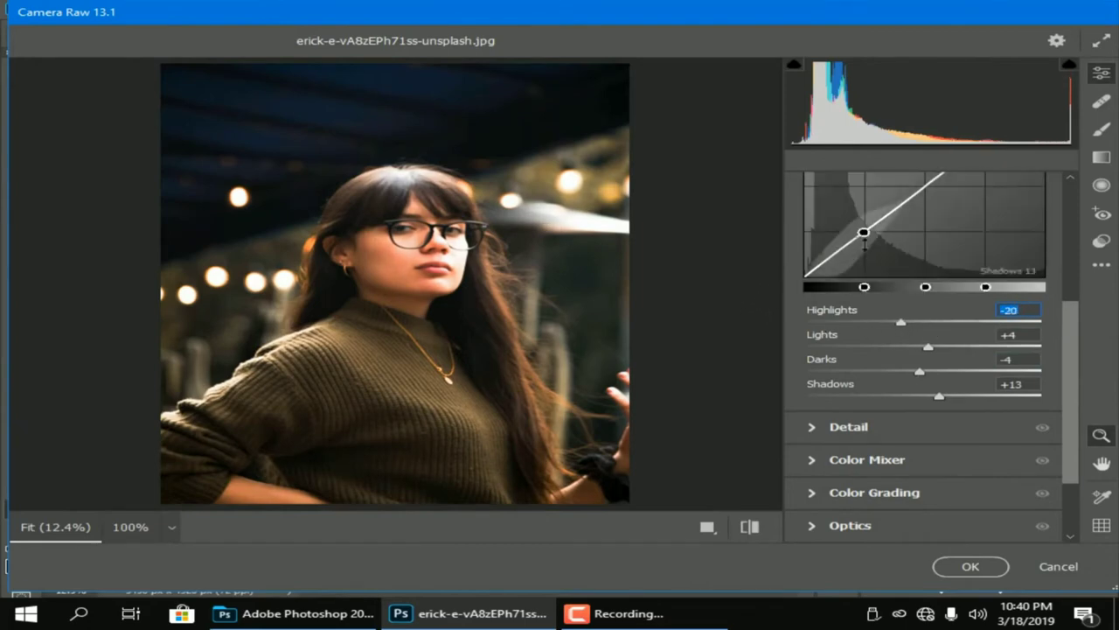
drag(1069, 343, 1067, 409)
Set Detail Sharpening 54, Noise Reduction 13 and Color Noise Reduction 4.
click(821, 331)
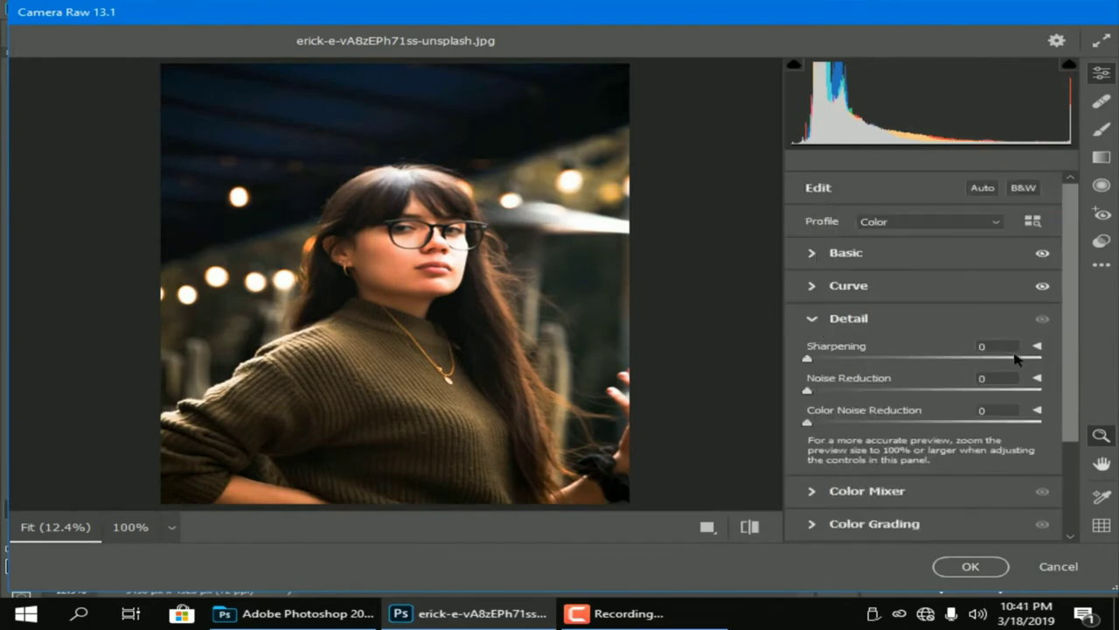
mouse_move(807, 359)
mouse_down()
mouse_move(854, 366)
mouse_move(842, 398)
mouse_up()
scroll(1074, 390, down, 1)
mouse_move(807, 363)
mouse_down()
mouse_move(919, 391)
mouse_move(801, 390)
mouse_up()
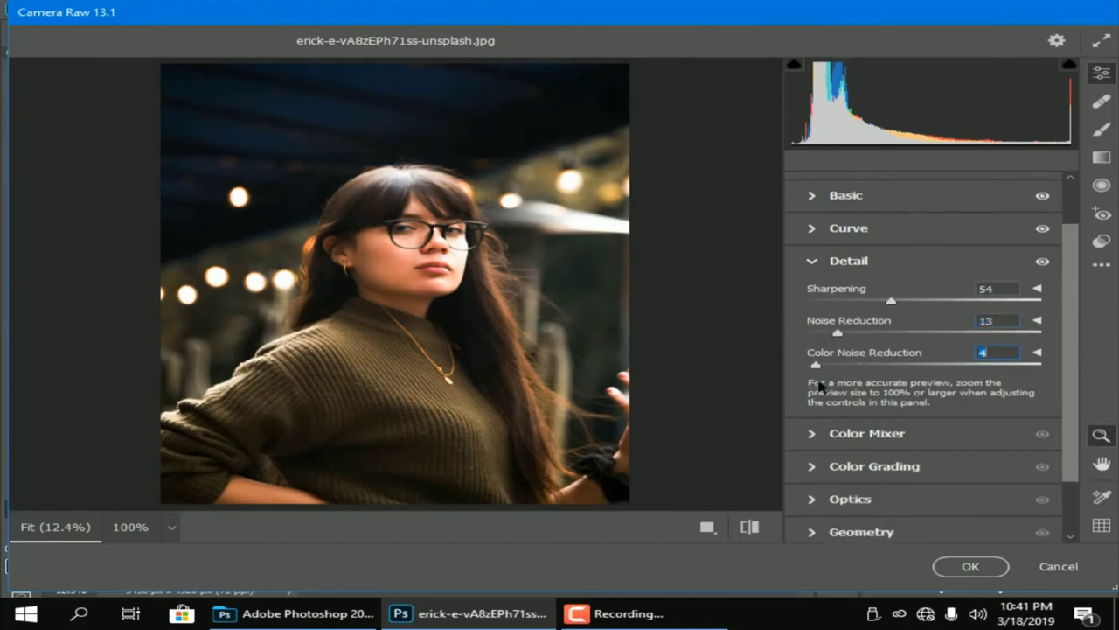
click(827, 433)
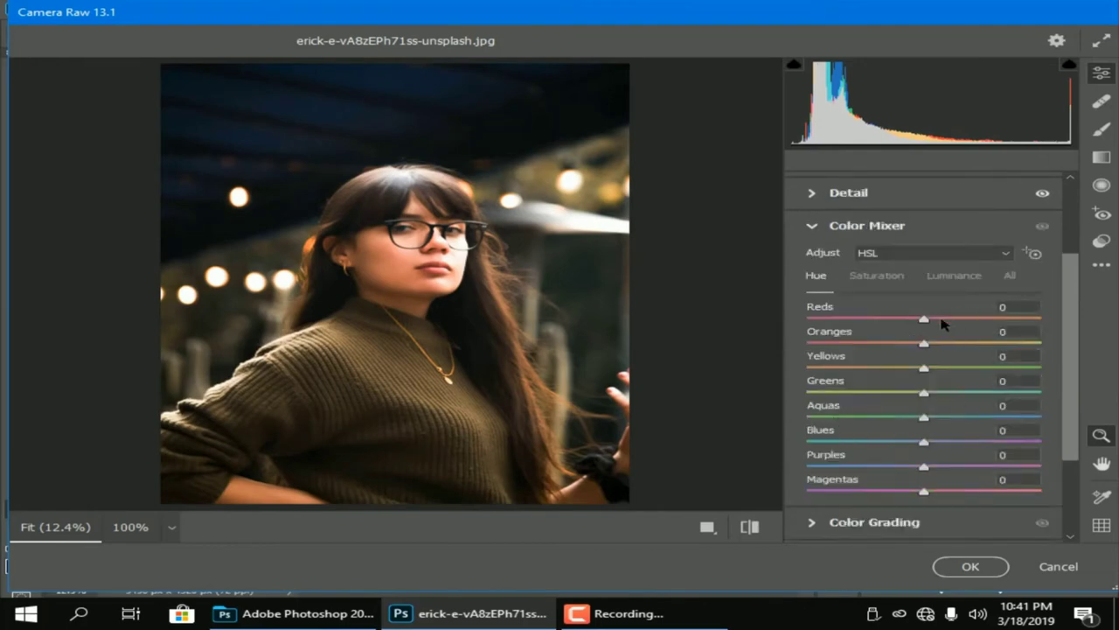
Set Color Mixer hues to Reds -27, Yellows +33, Blues -33, Purples +24.
mouse_move(924, 417)
mouse_down()
mouse_move(949, 442)
mouse_move(885, 445)
mouse_move(963, 472)
mouse_move(931, 492)
mouse_up()
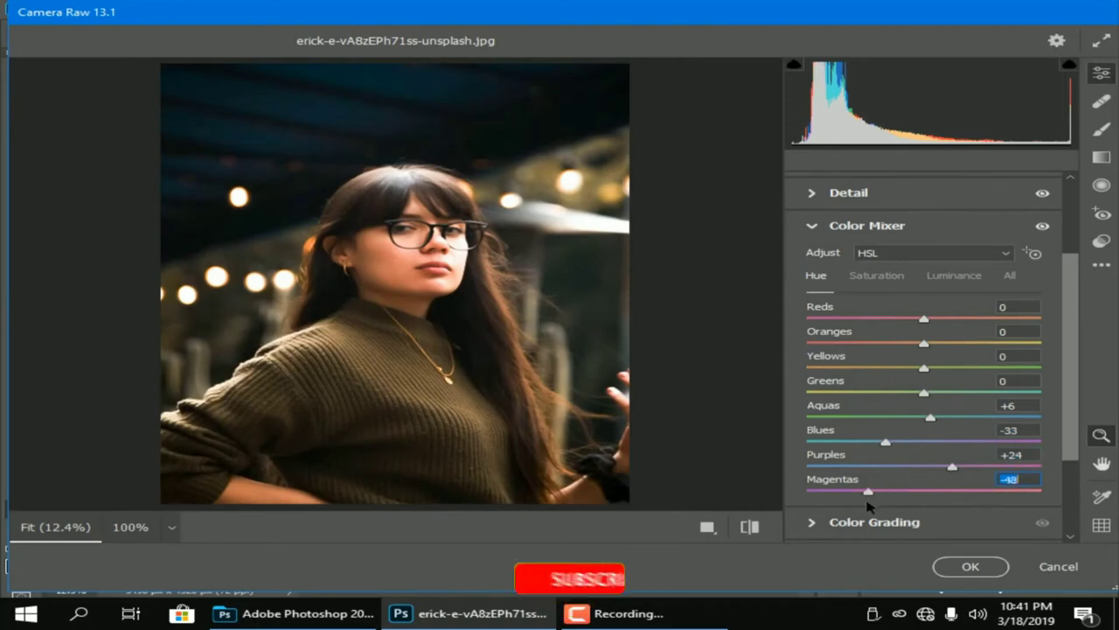
scroll(1077, 436, up, 2)
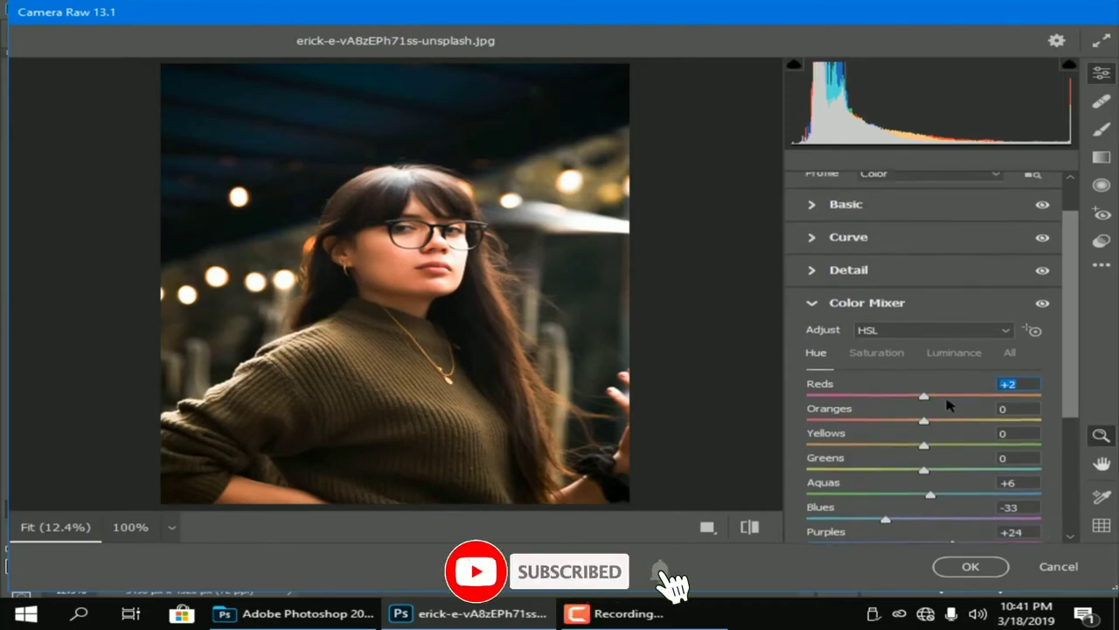
mouse_move(927, 409)
mouse_down()
mouse_move(877, 413)
mouse_move(892, 396)
mouse_move(891, 420)
mouse_move(928, 438)
mouse_move(962, 416)
mouse_move(879, 418)
mouse_move(966, 418)
mouse_up()
scroll(942, 437, down, 1)
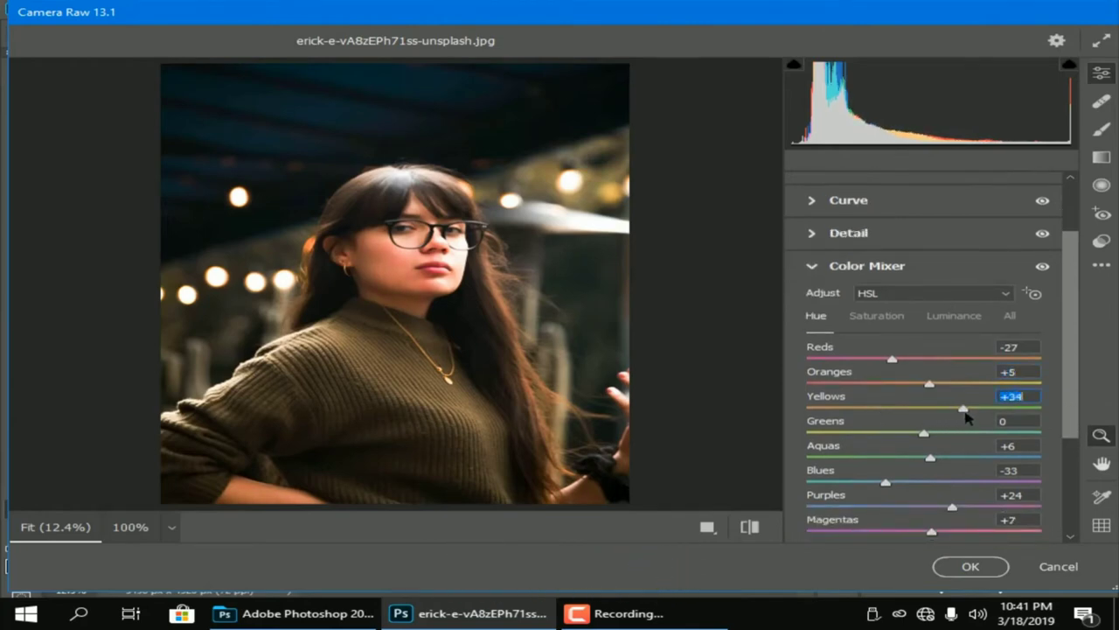
scroll(1049, 438, down, 1)
scroll(1043, 488, down, 4)
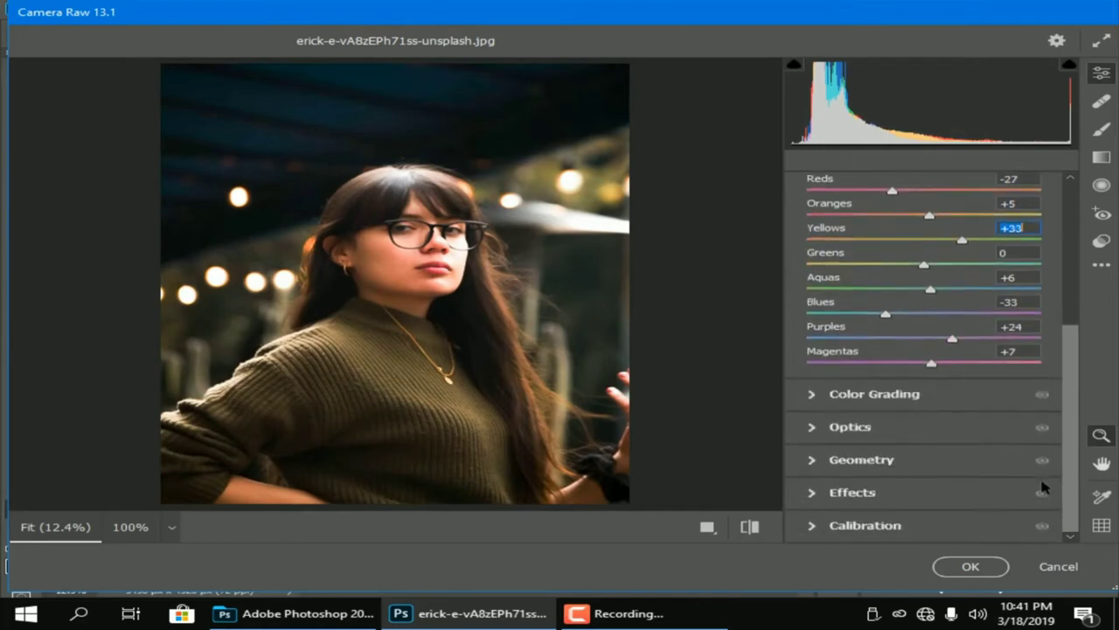
click(831, 395)
click(853, 187)
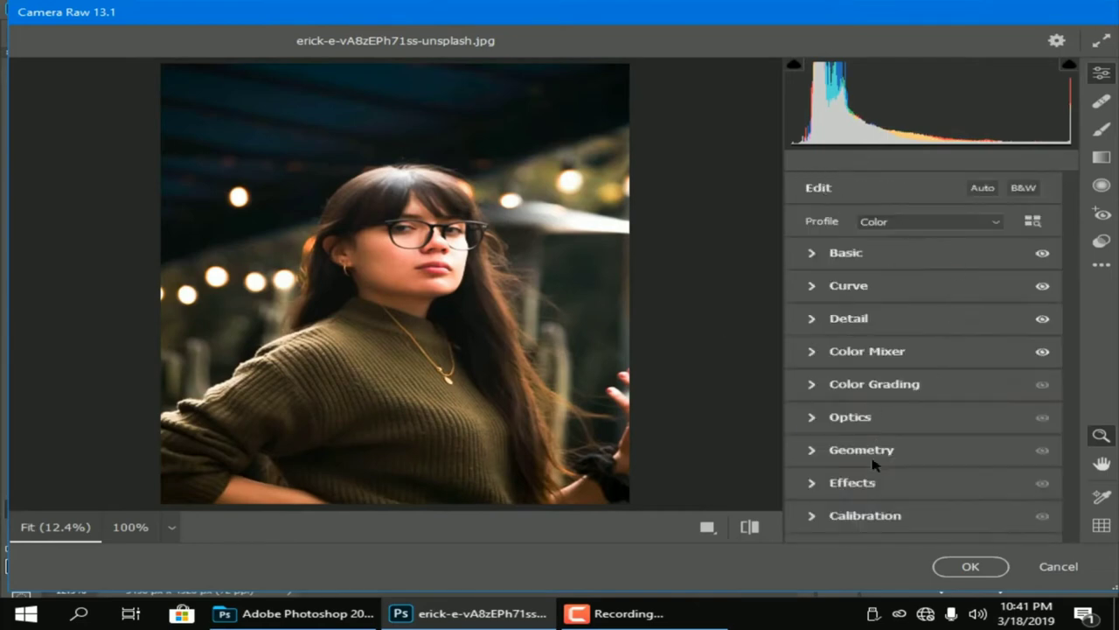
Reset the Optics lens Distortion value back to 0.
click(822, 418)
drag(926, 357, 939, 356)
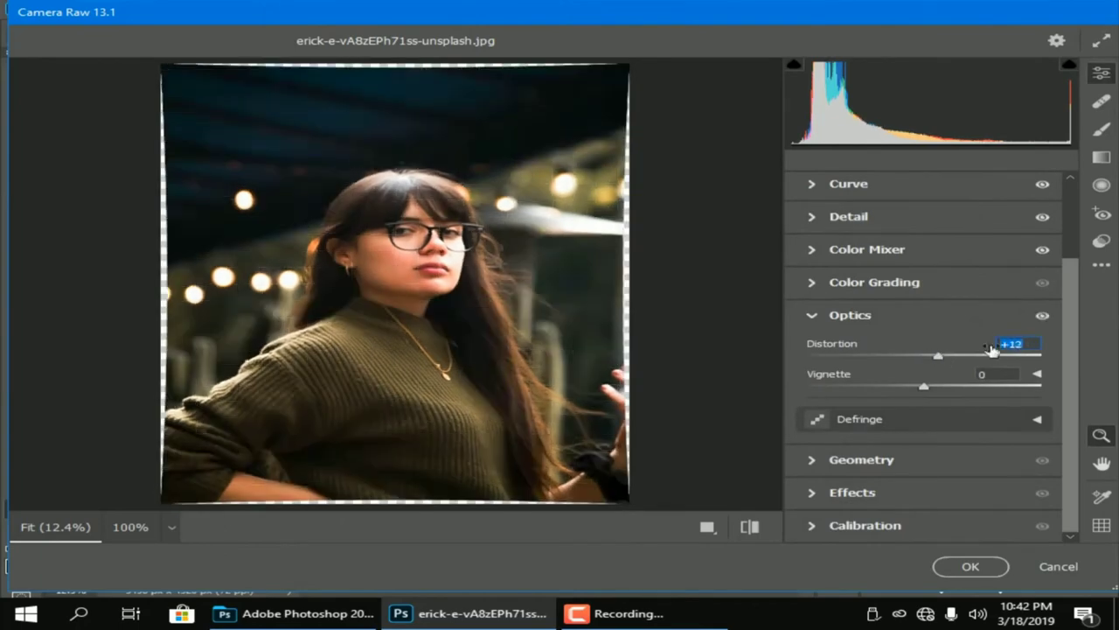
text(0)
scroll(903, 262, up, 3)
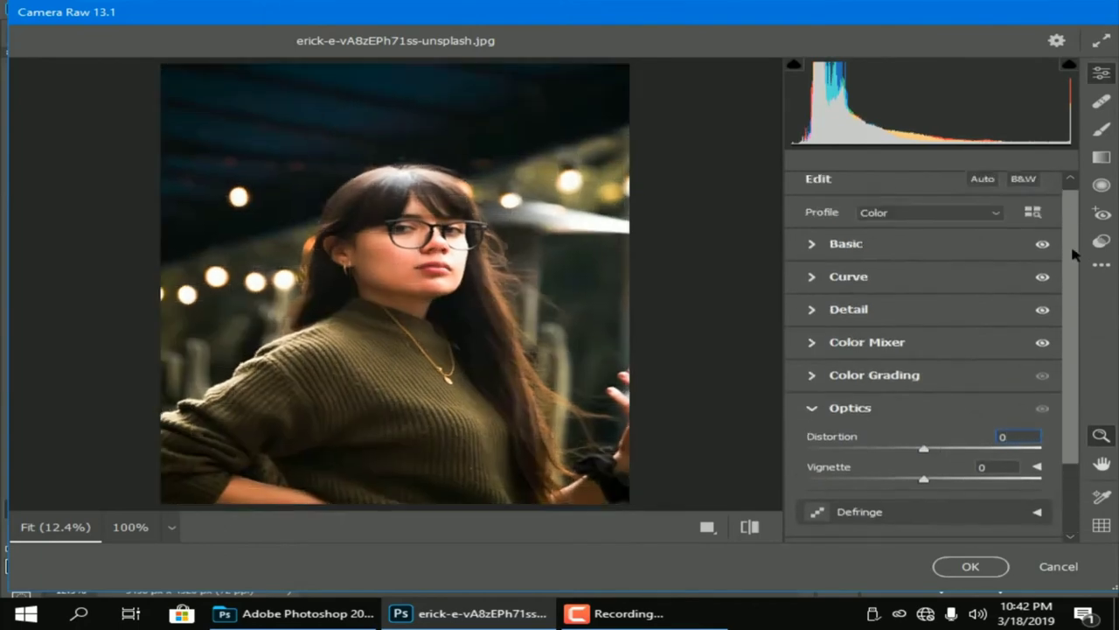
Set Temperature -40 and Tint -8, then apply the Camera Raw edit.
click(824, 253)
drag(924, 253, 888, 253)
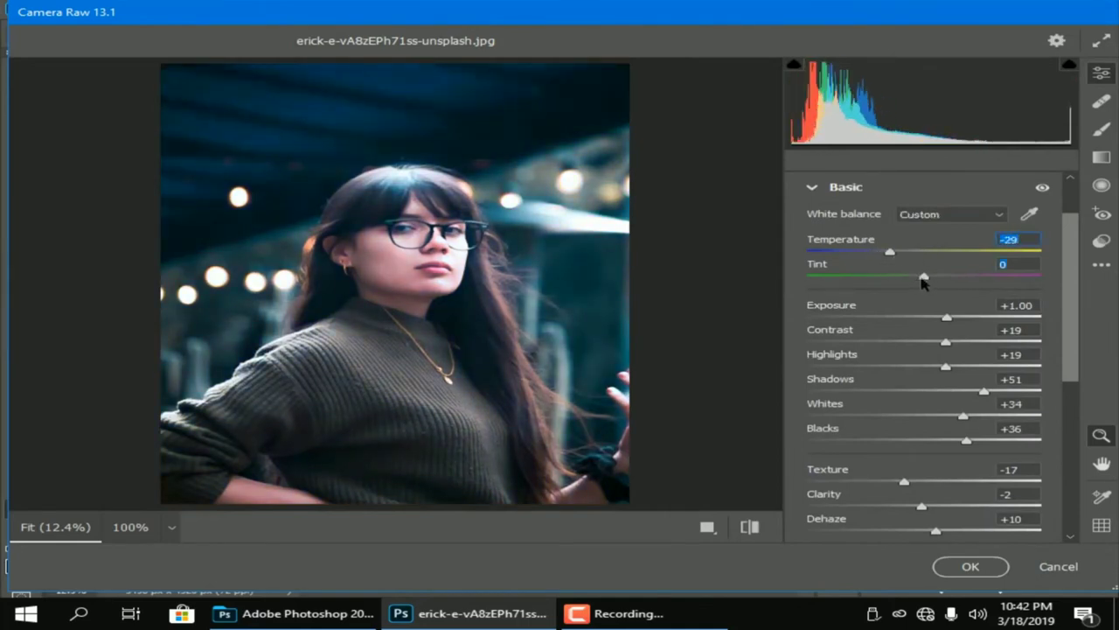
mouse_move(924, 278)
mouse_down()
mouse_move(954, 280)
mouse_move(913, 290)
mouse_up()
drag(890, 252, 881, 257)
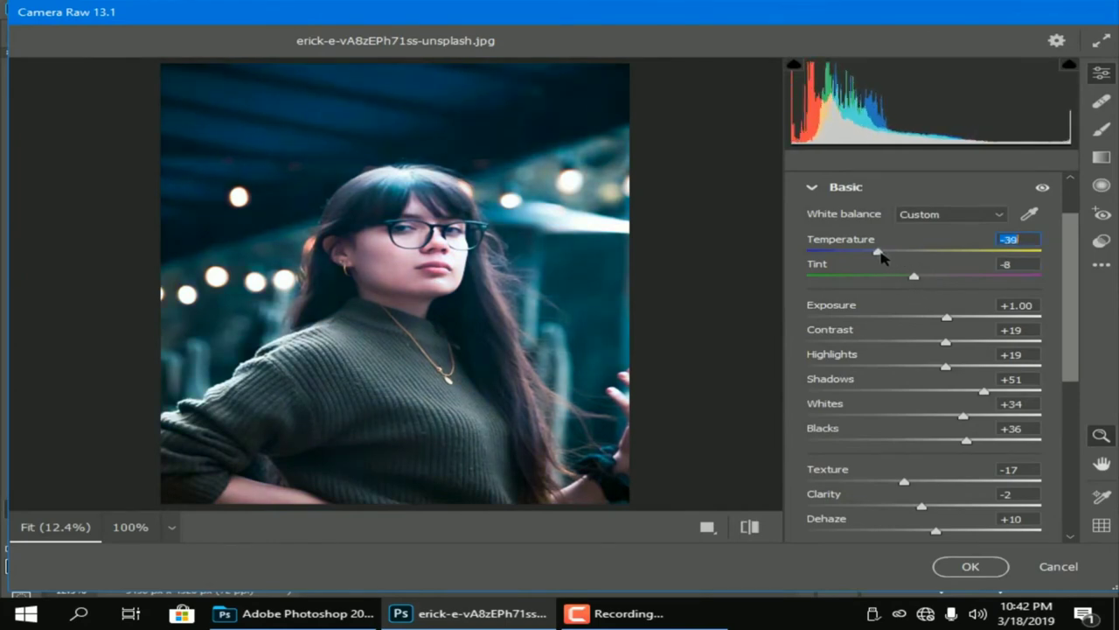
click(969, 566)
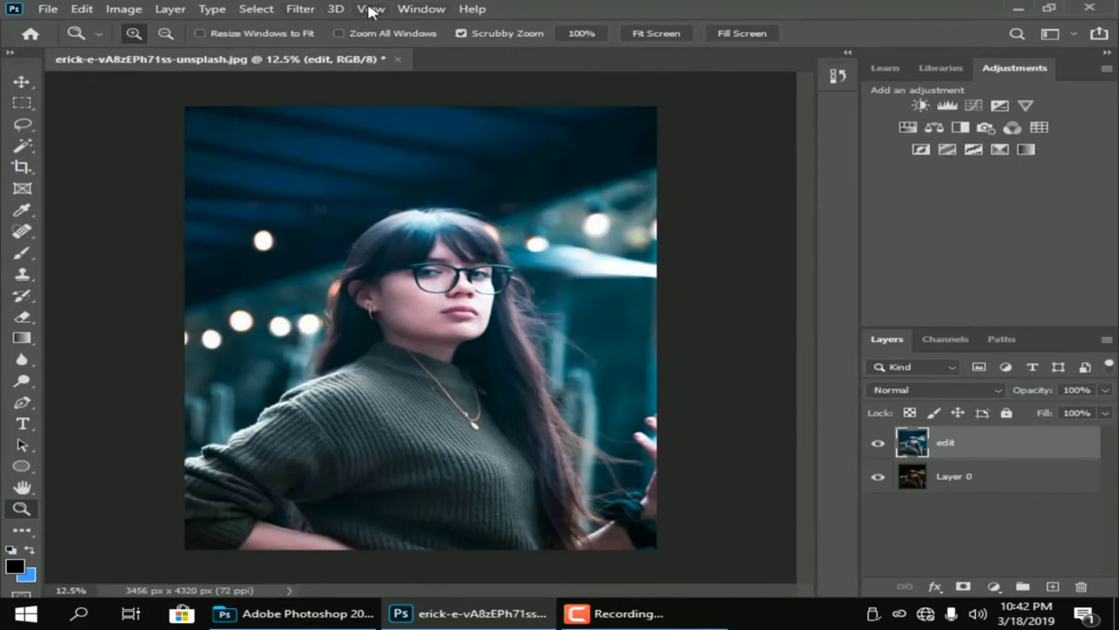
Add a Camera Raw radial filter around the woman's head with Exposure -0.05 and apply it.
click(297, 9)
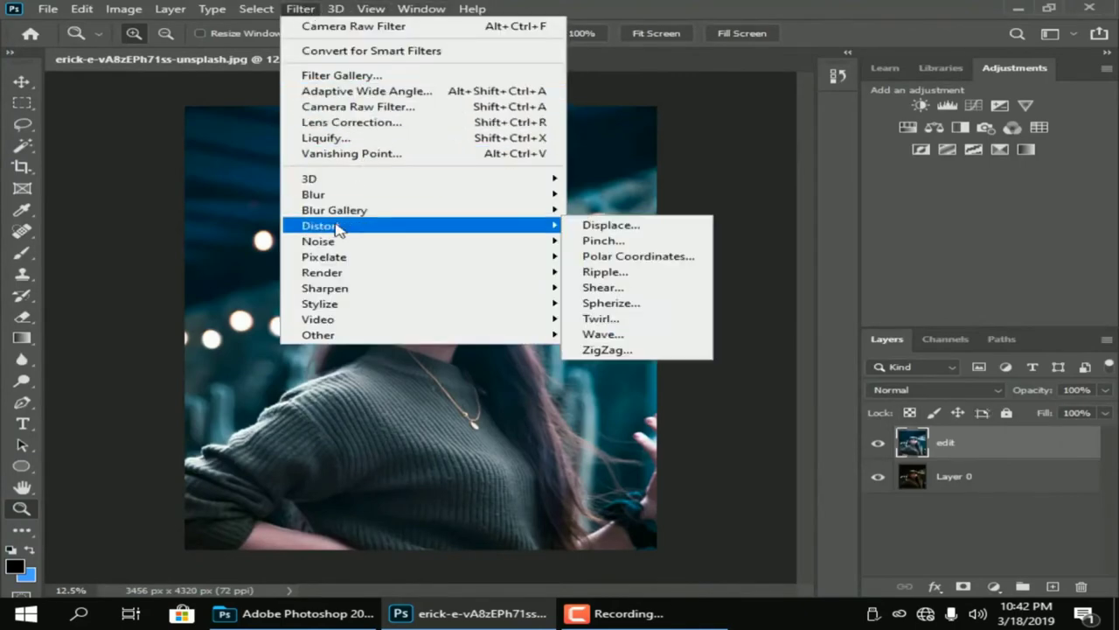
click(354, 107)
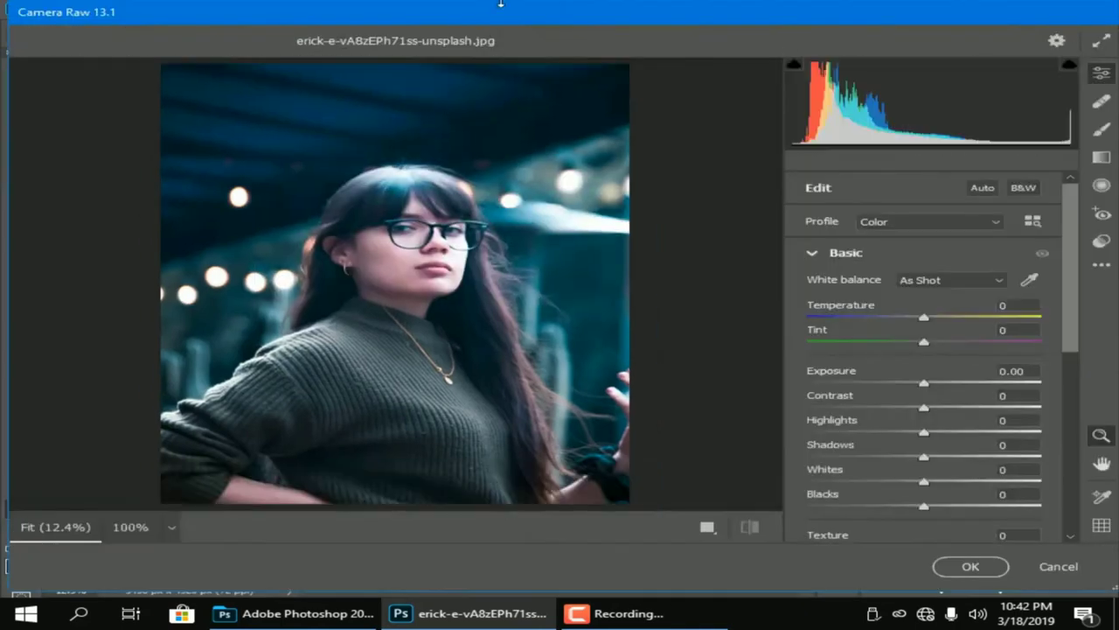
click(1102, 185)
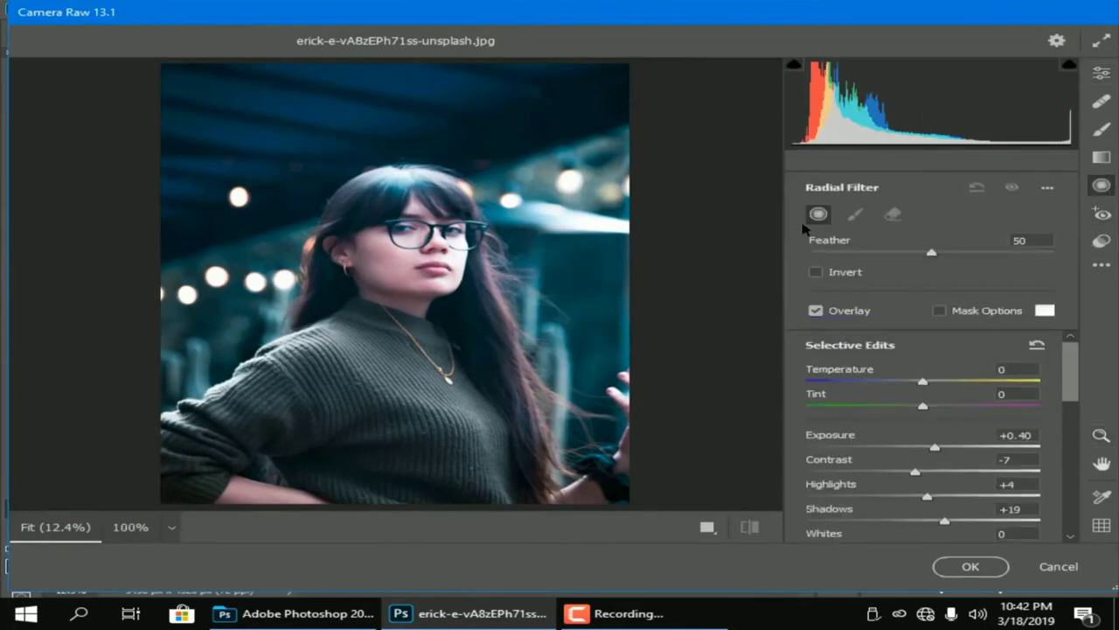
drag(418, 235, 498, 324)
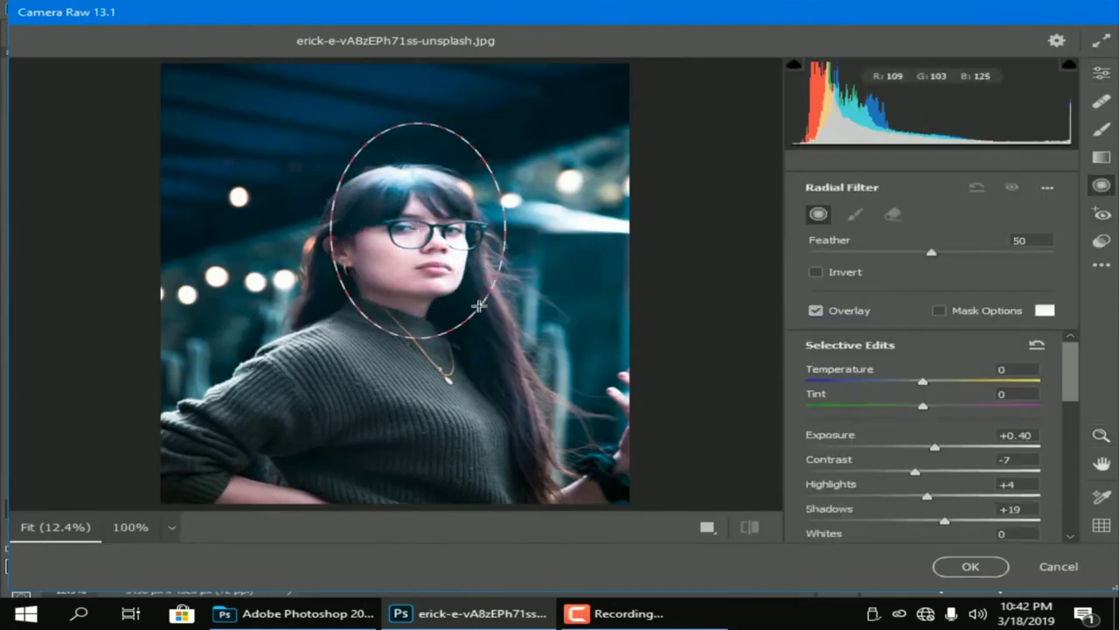
drag(411, 236, 406, 244)
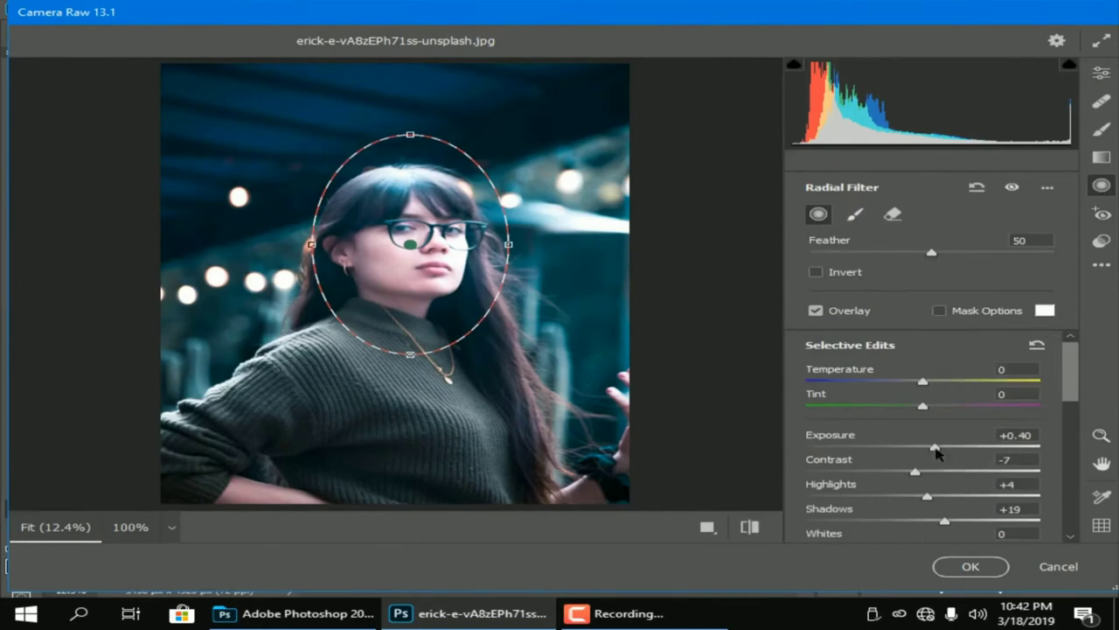
drag(936, 448, 922, 449)
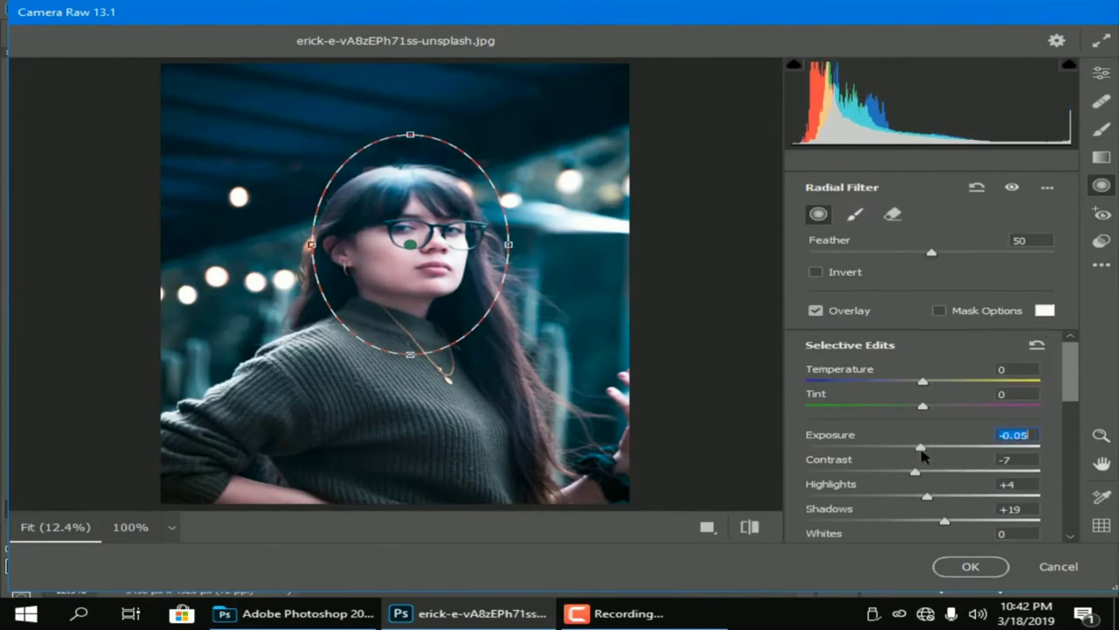
click(962, 565)
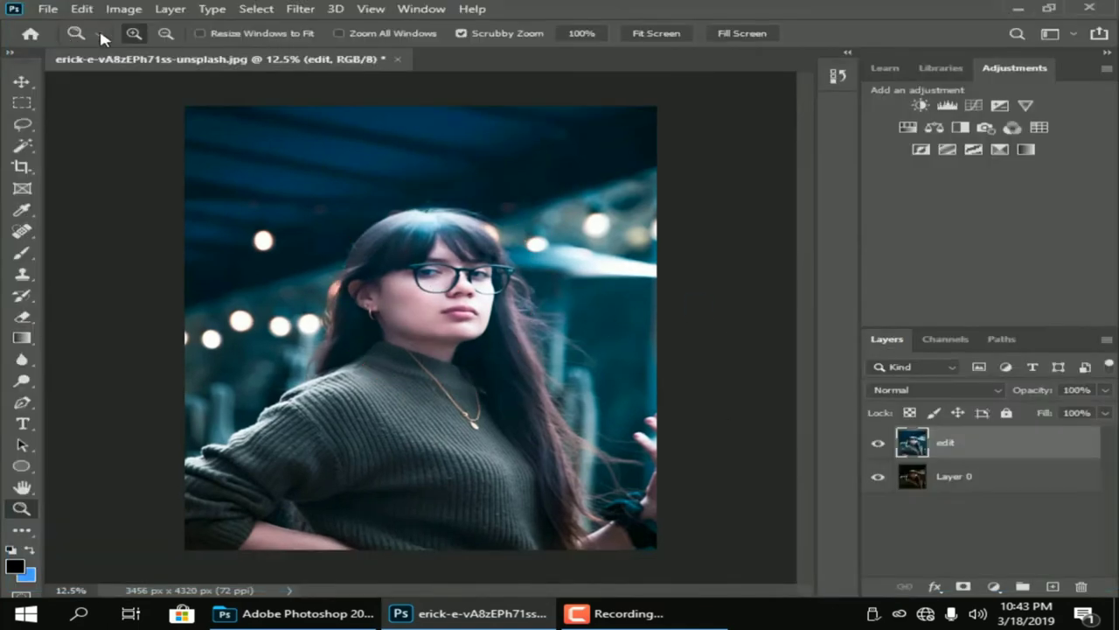
Switch to the Move tool, deselect the edit layer, and show the File menu.
click(21, 81)
click(687, 107)
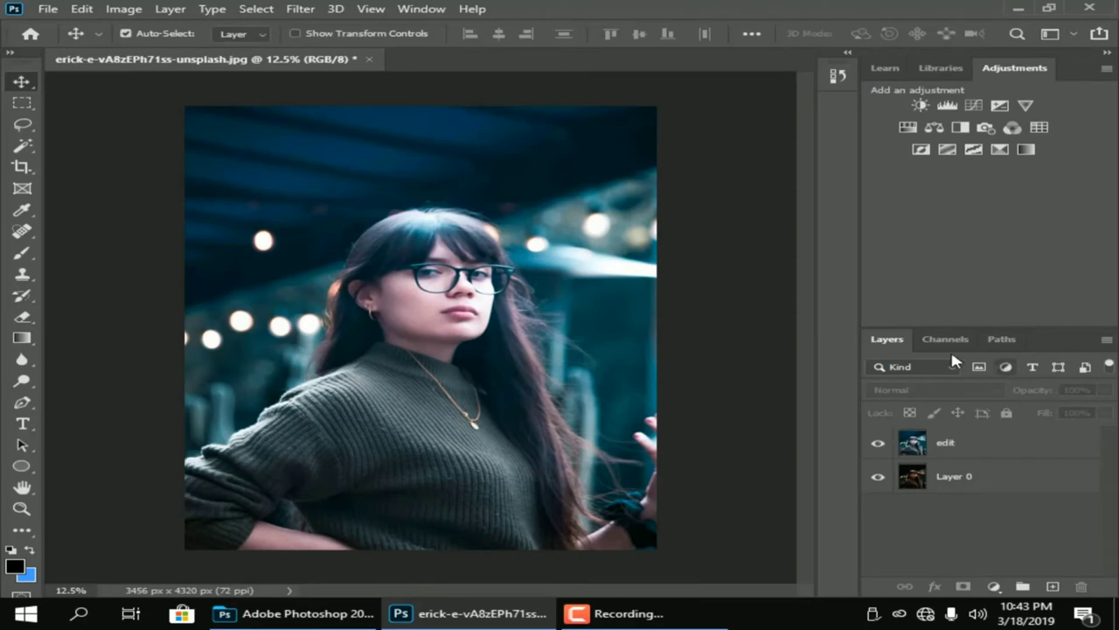
click(48, 9)
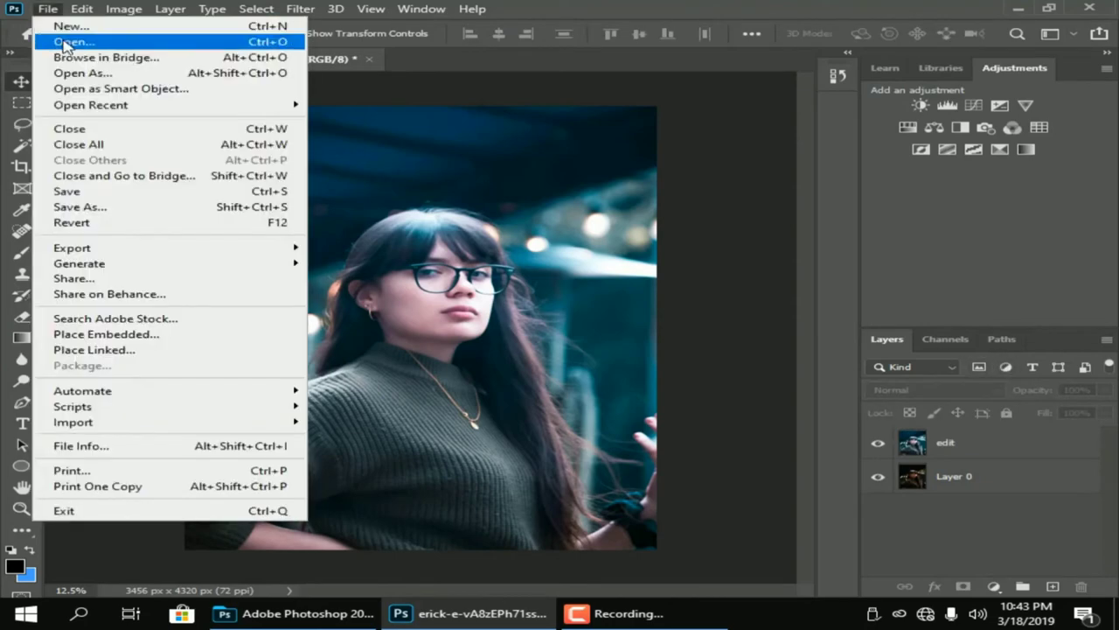
Open both bruno-thethe light-streak images from E:\png images as separate documents.
click(69, 41)
click(106, 304)
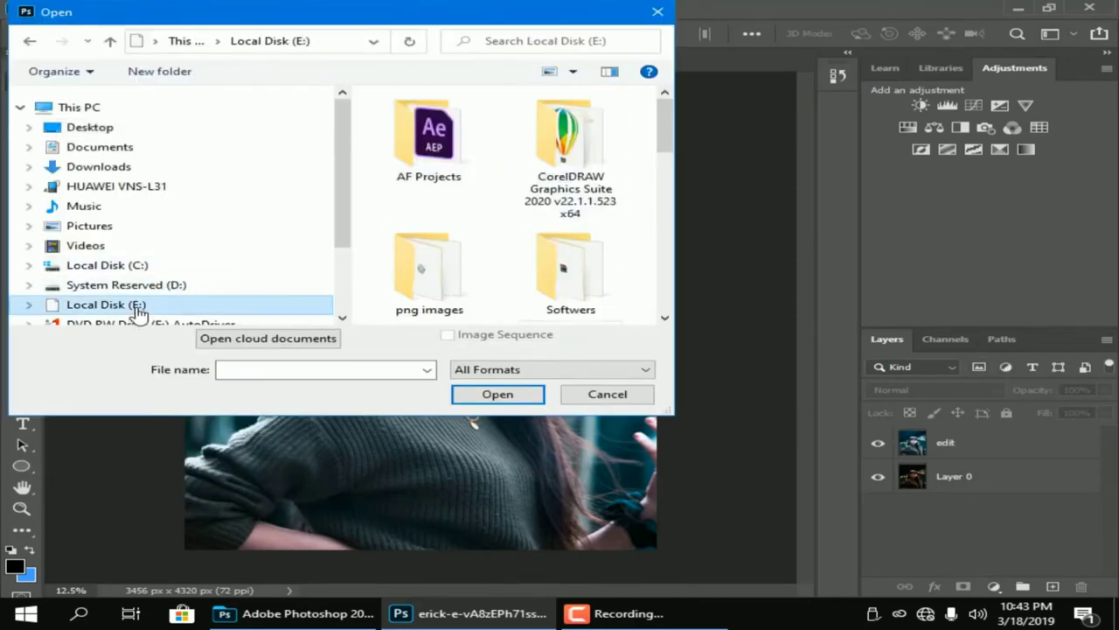
double_click(426, 258)
scroll(649, 163, down, 3)
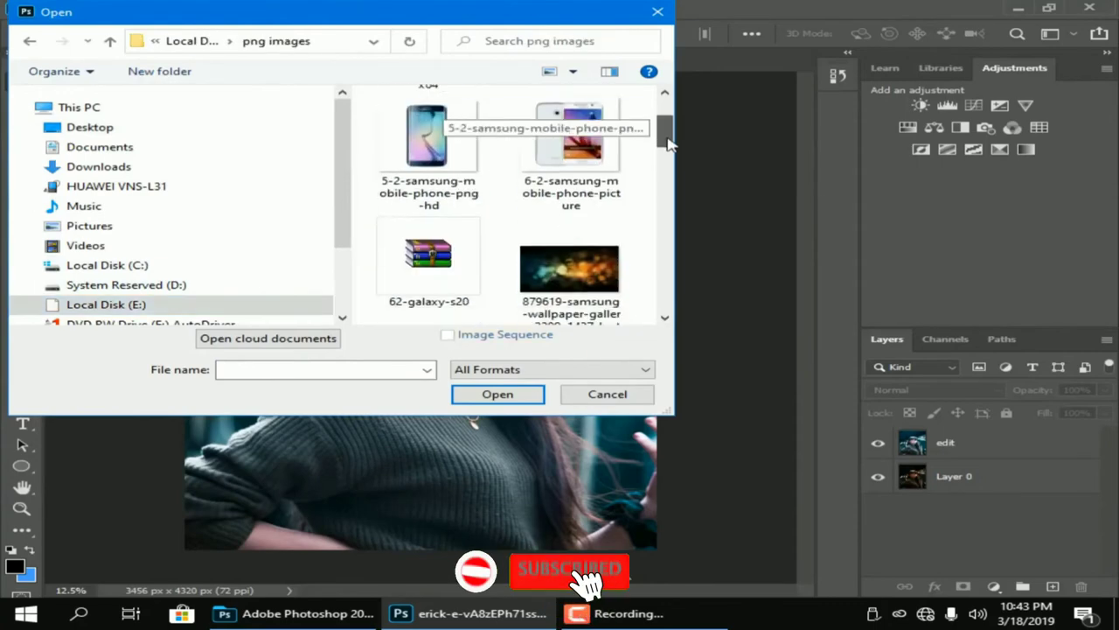
scroll(577, 192, down, 3)
ctrl+click(446, 249)
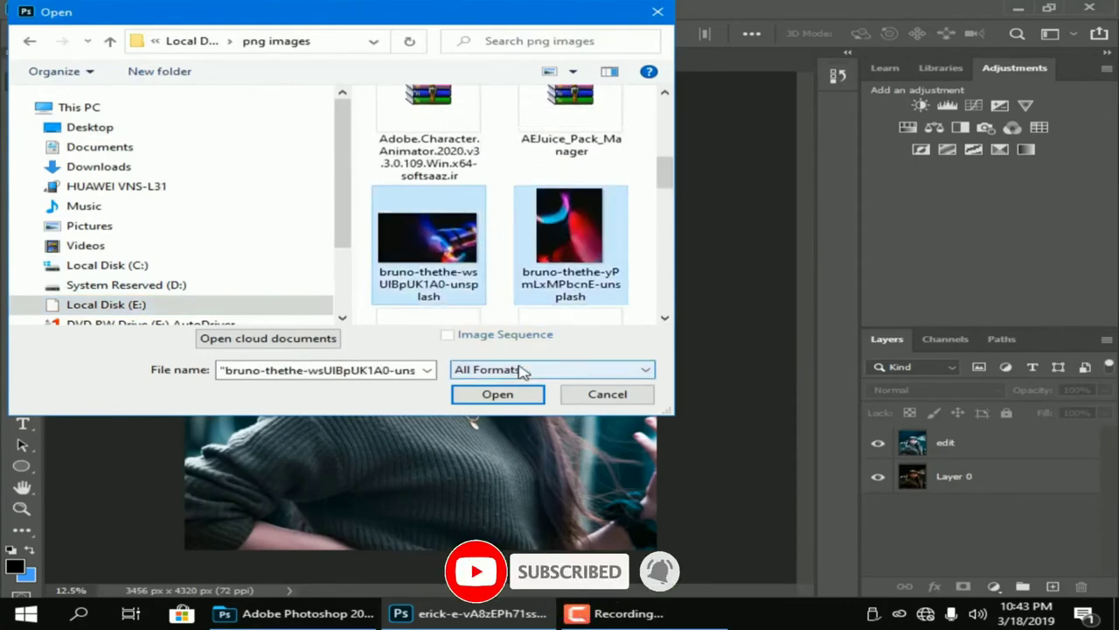
click(498, 393)
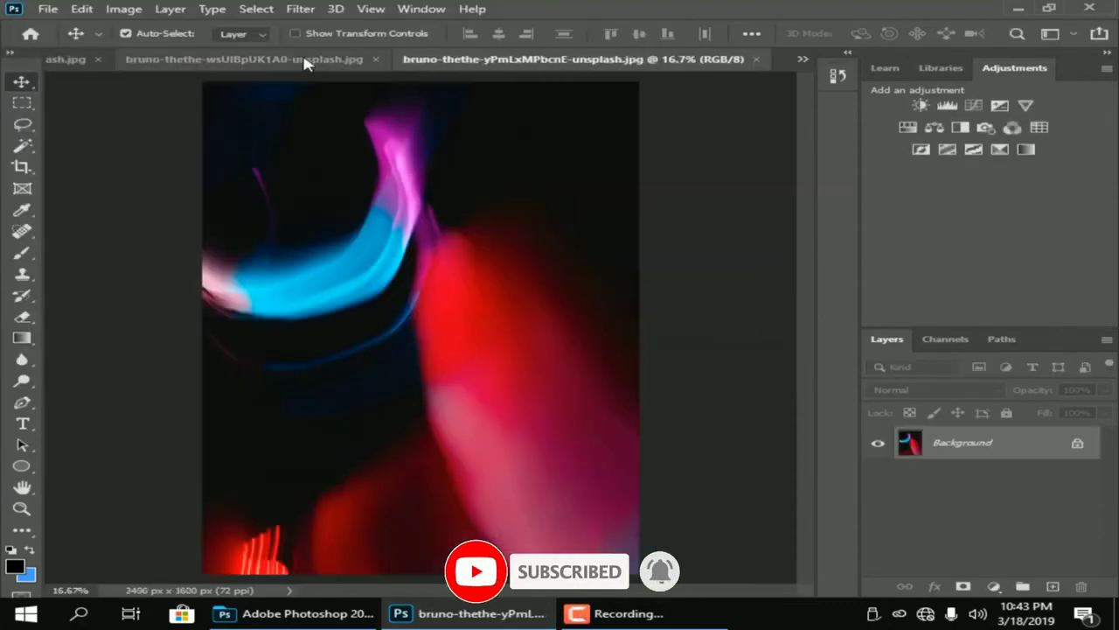
click(308, 60)
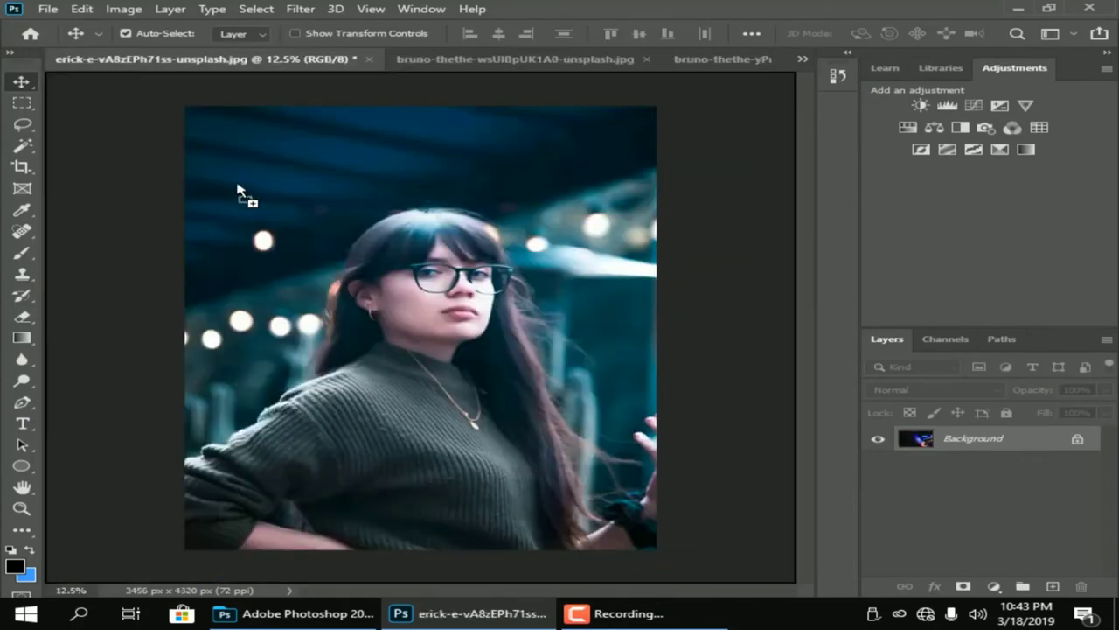
Place the neon light-streak photo as Layer 1, scaled to 156.92% over the top-left corner.
drag(162, 73, 306, 253)
key(ctrl)
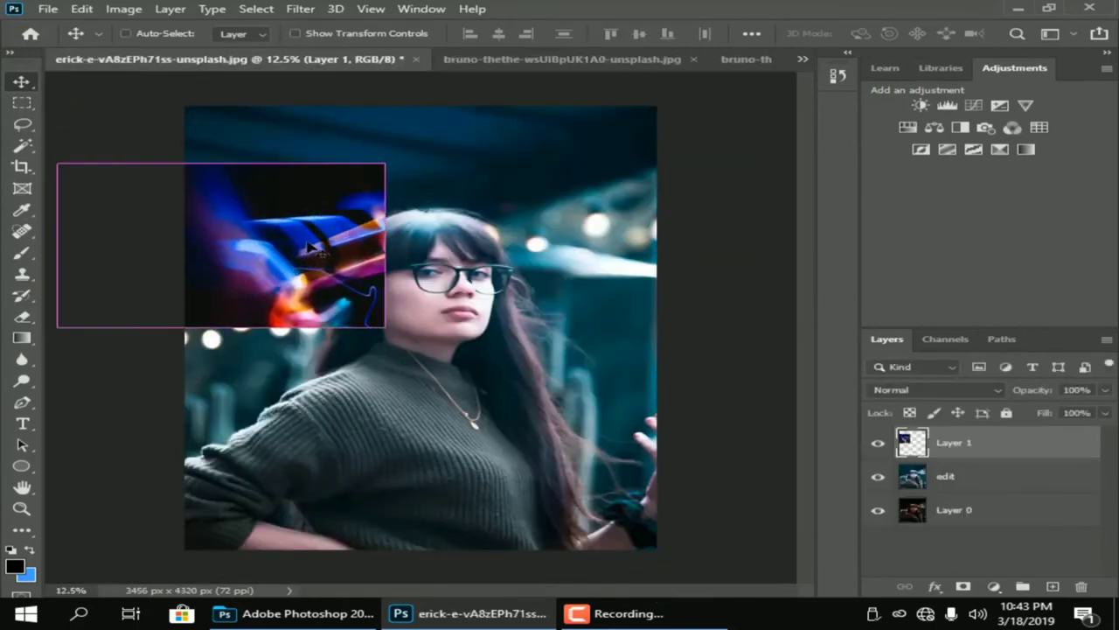
key(ctrl+t)
drag(385, 164, 440, 105)
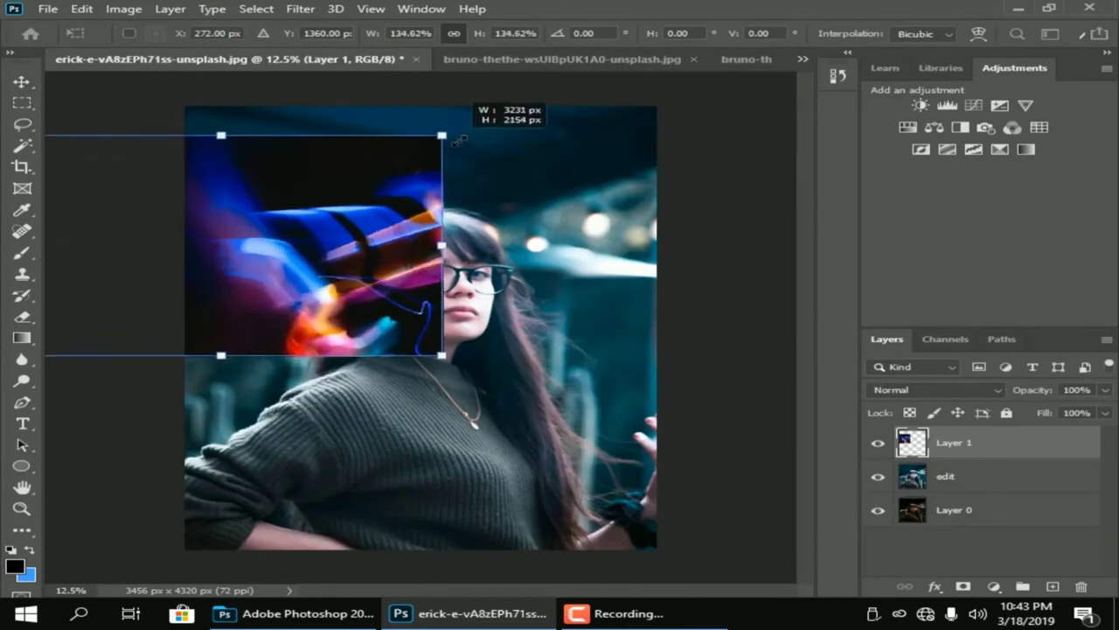
drag(389, 232, 329, 173)
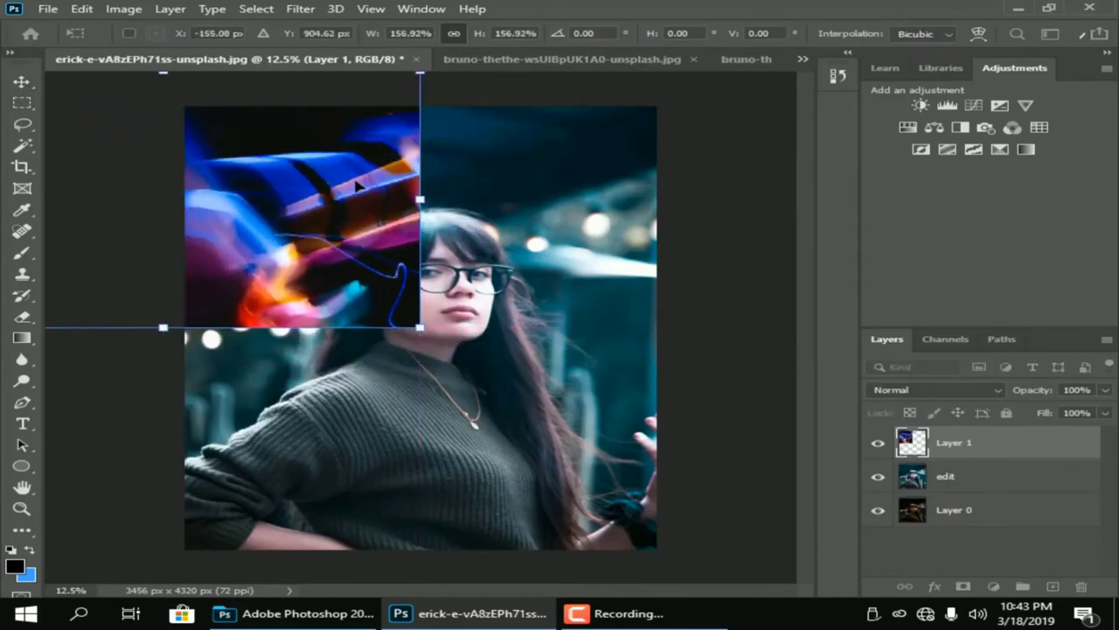
key(Return)
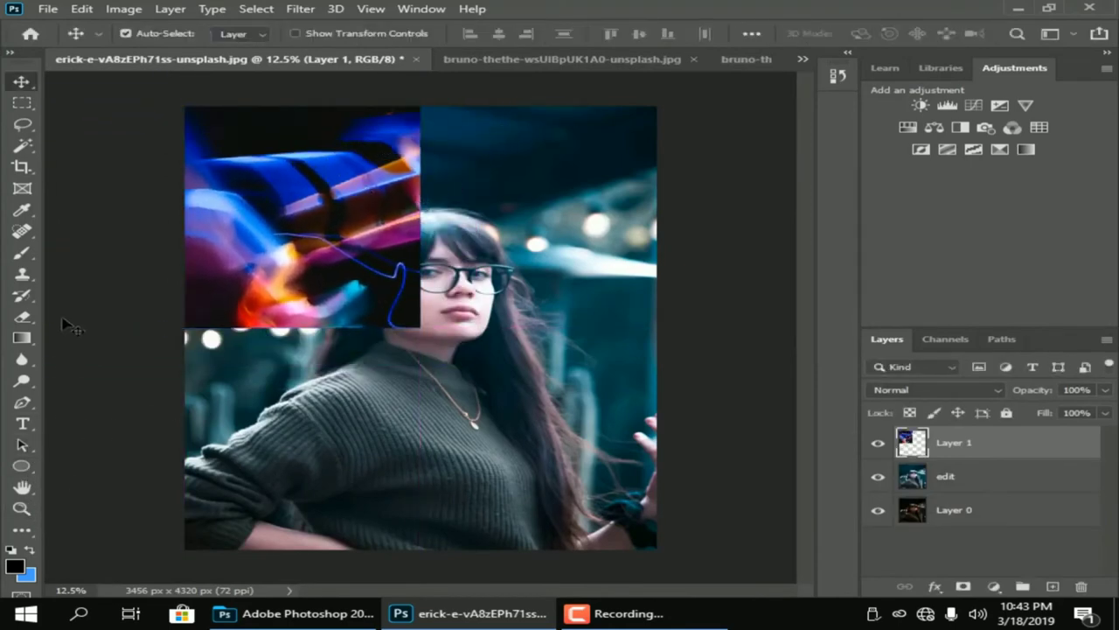
Try painting black with the Brush on Layer 1 beside the face, then undo it.
click(26, 250)
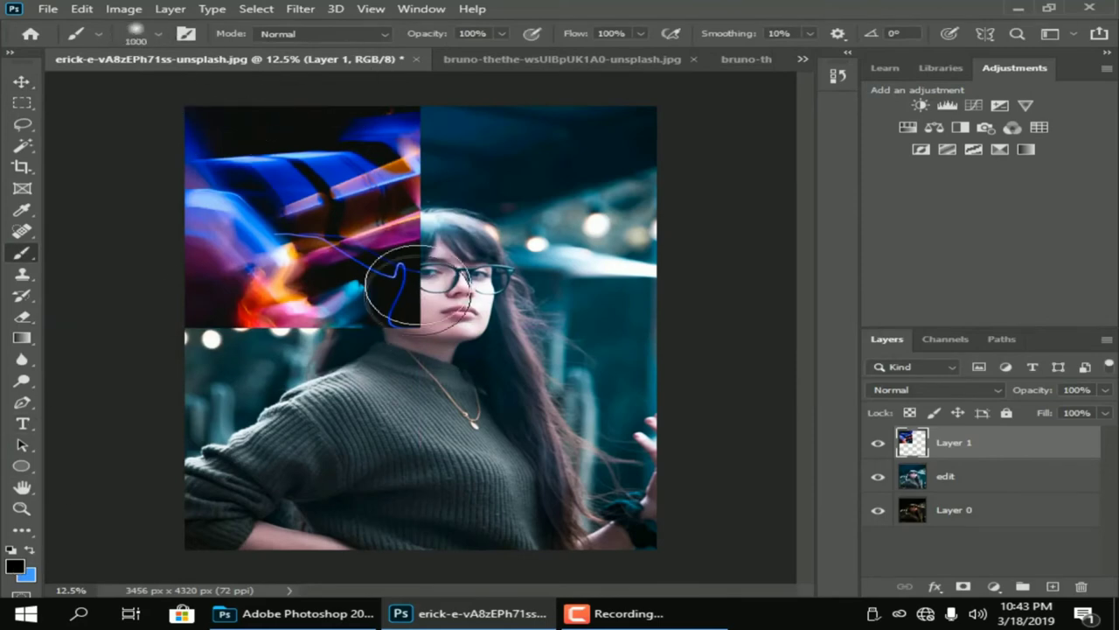
drag(400, 283, 359, 343)
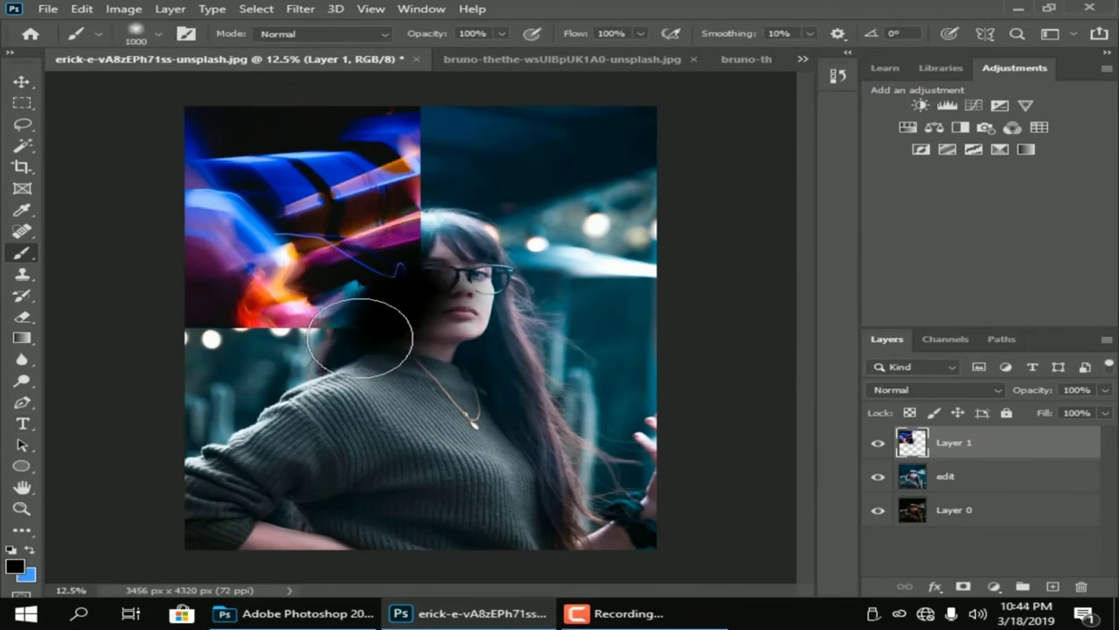
key(ctrl+z)
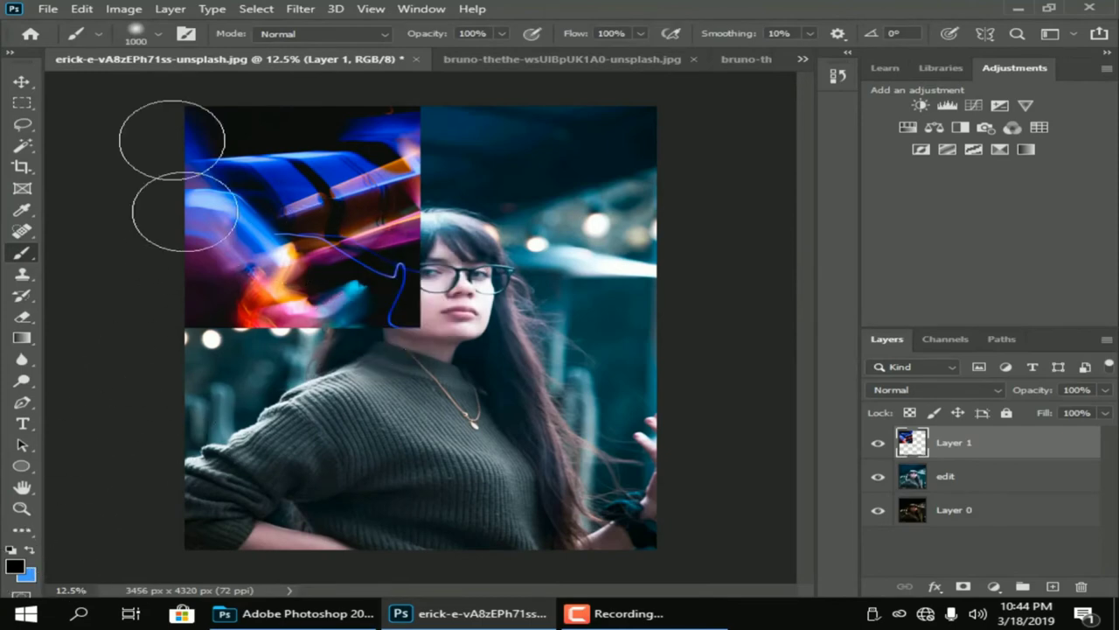
Set a 1000 px soft round brush at 0% hardness, test a stroke left of the face, and undo it.
click(77, 33)
click(159, 36)
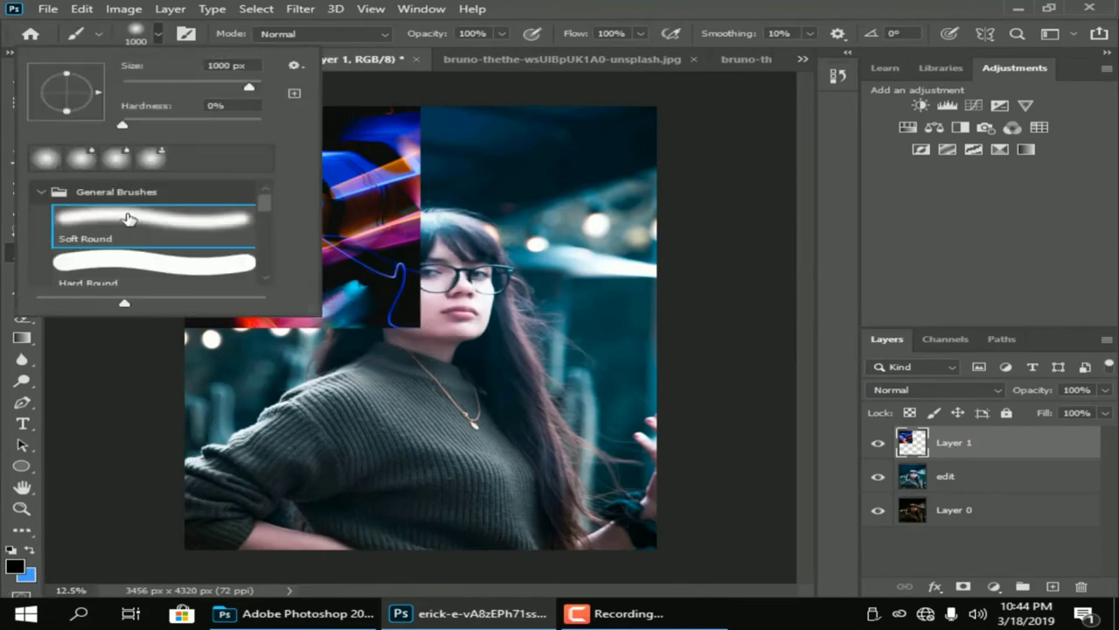
click(941, 444)
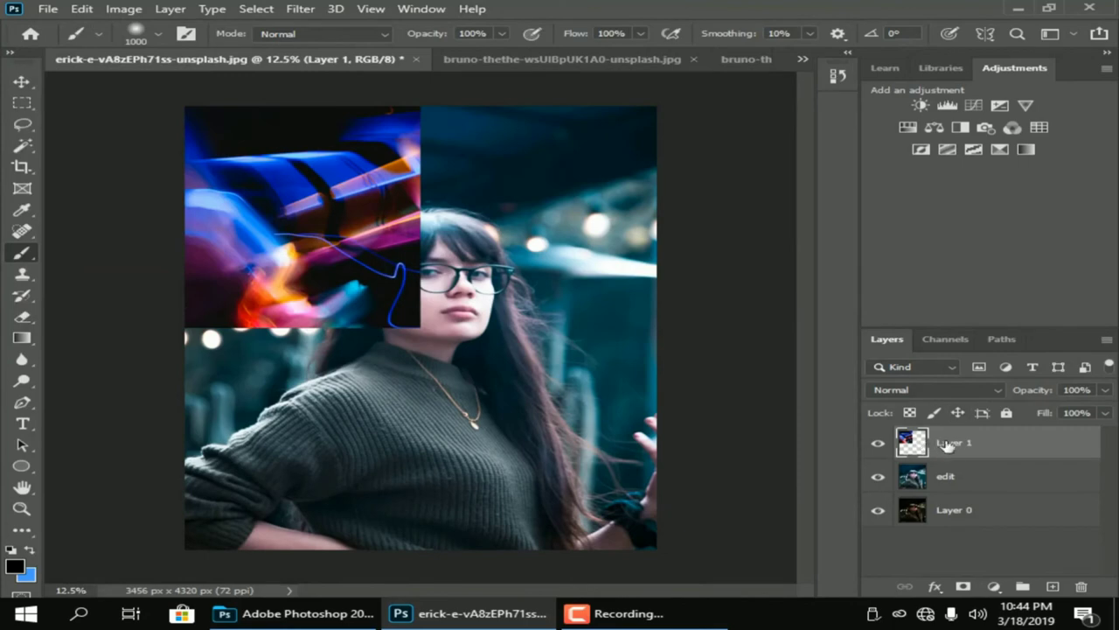
drag(374, 225, 425, 325)
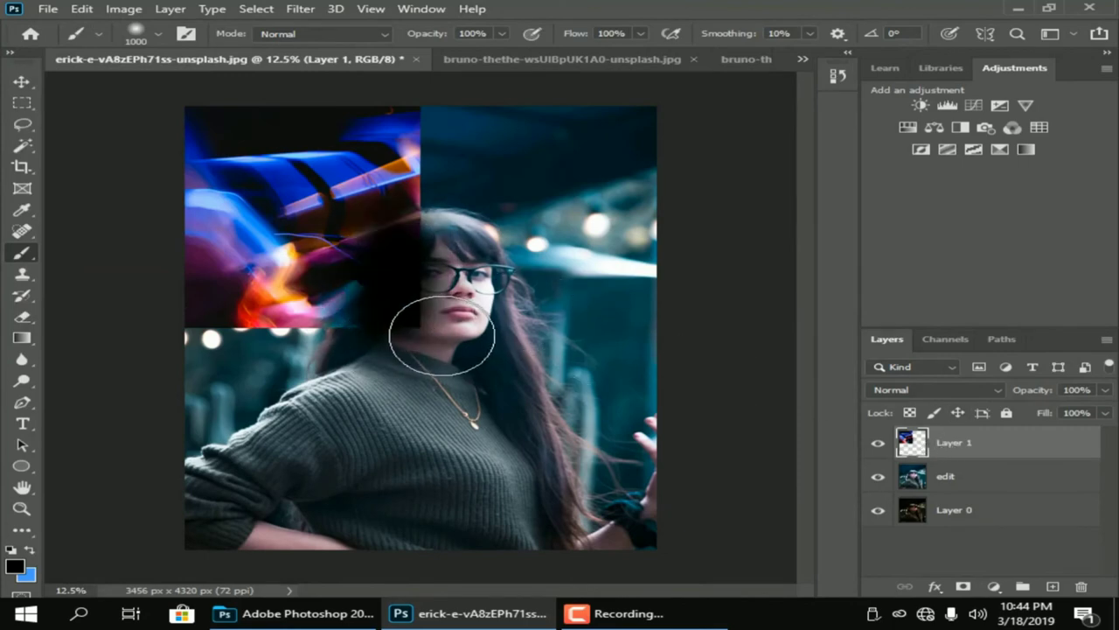
key(ctrl+z)
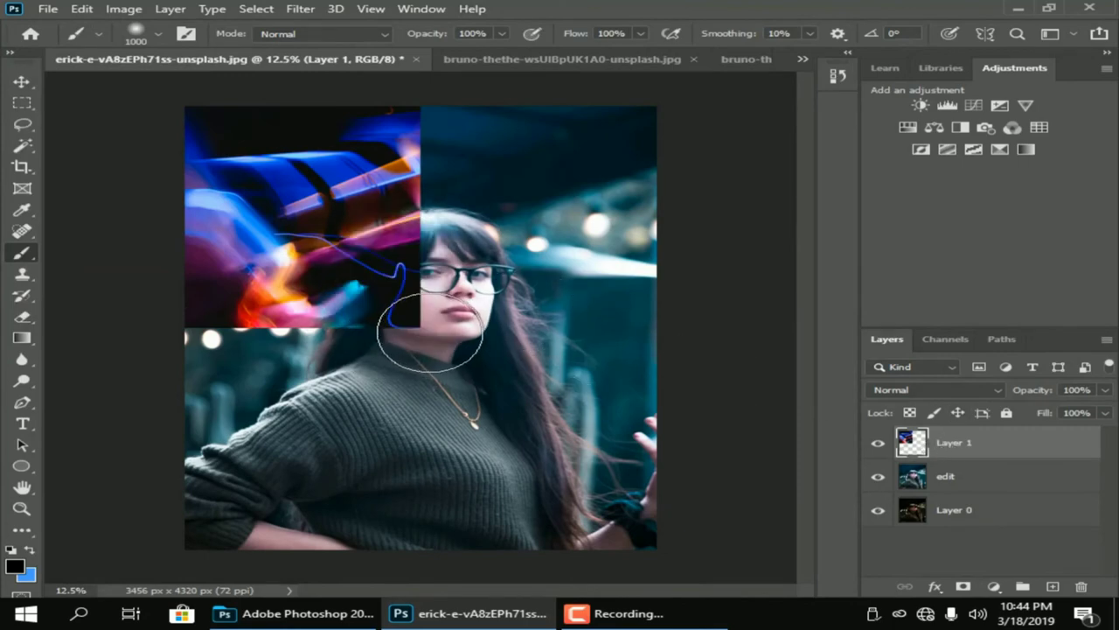
Blend Layer 1 in Screen mode and paint out its hard edges by the ear and head.
click(957, 389)
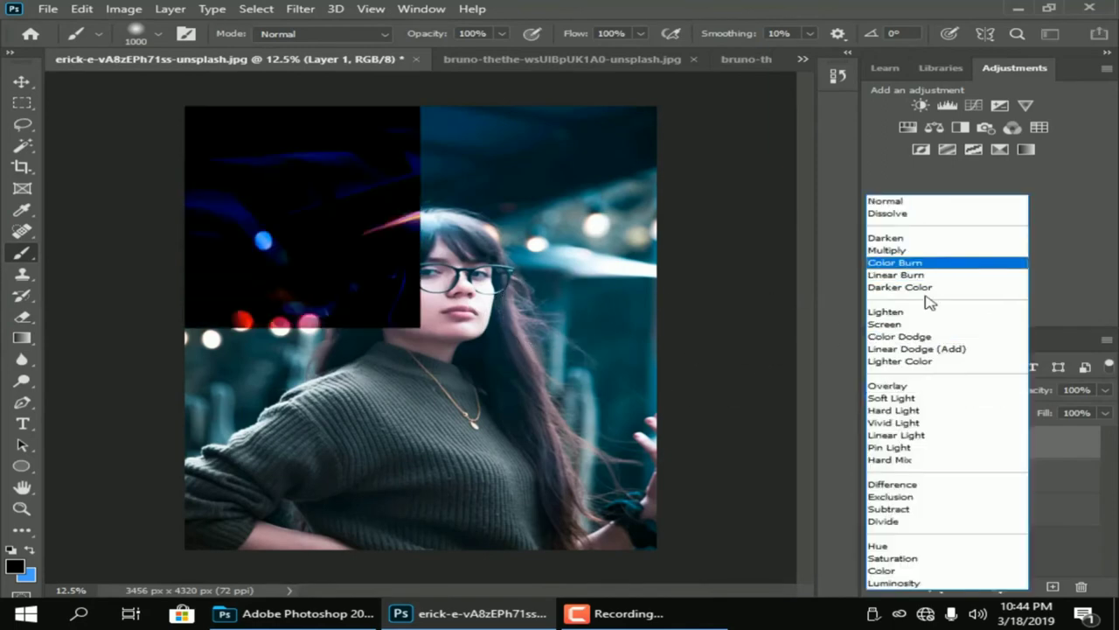
click(905, 325)
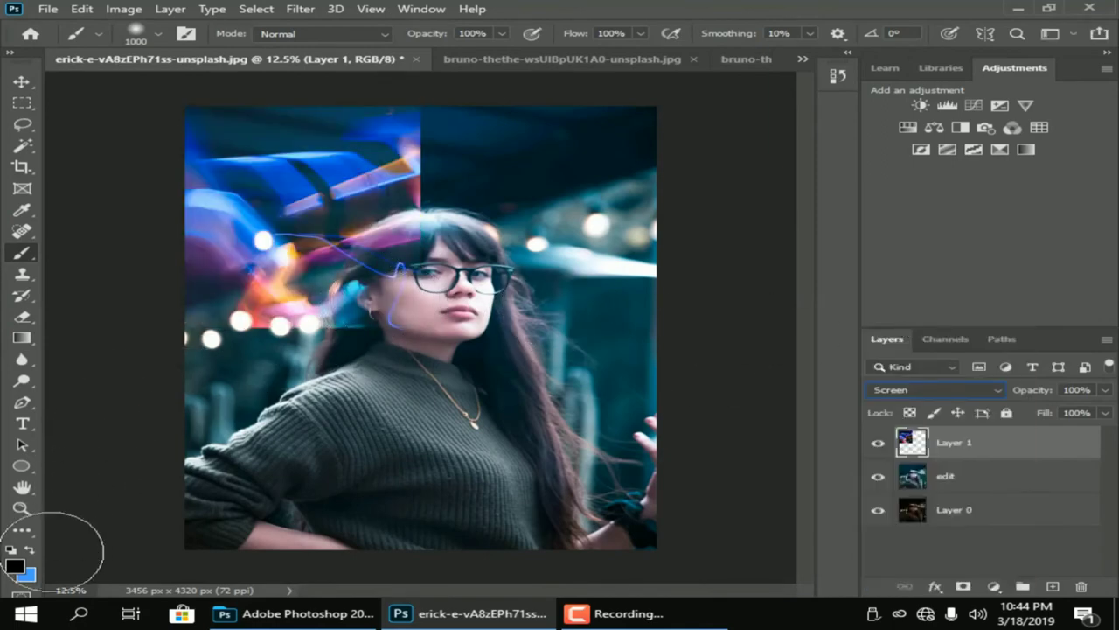
drag(406, 245, 370, 362)
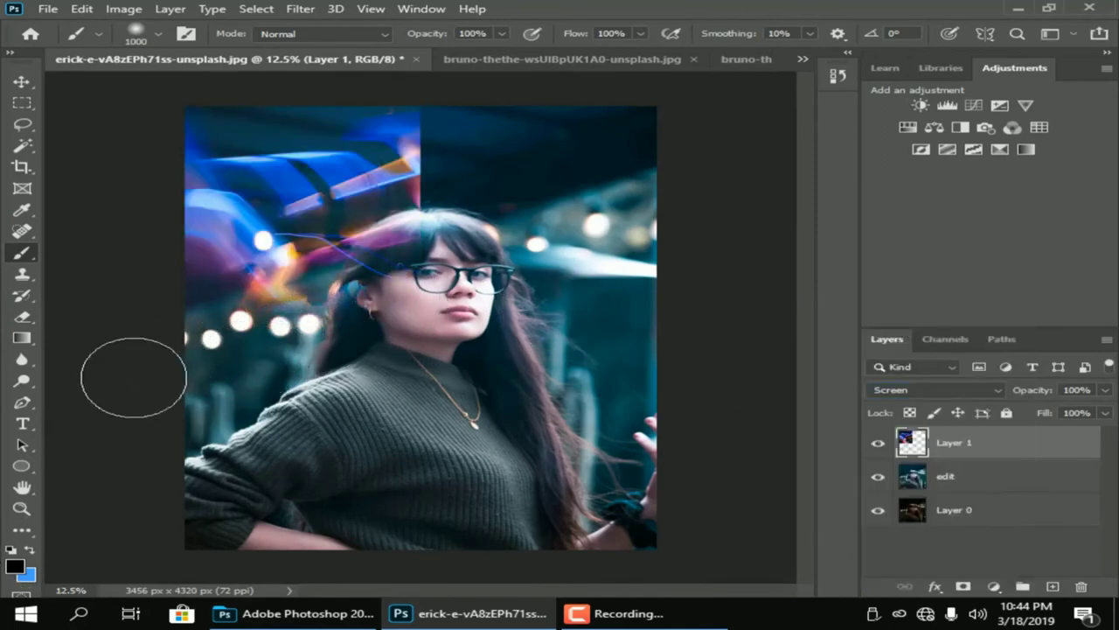
mouse_move(462, 112)
mouse_down()
mouse_move(400, 249)
mouse_move(418, 147)
mouse_move(512, 152)
mouse_move(379, 295)
mouse_move(201, 376)
mouse_up()
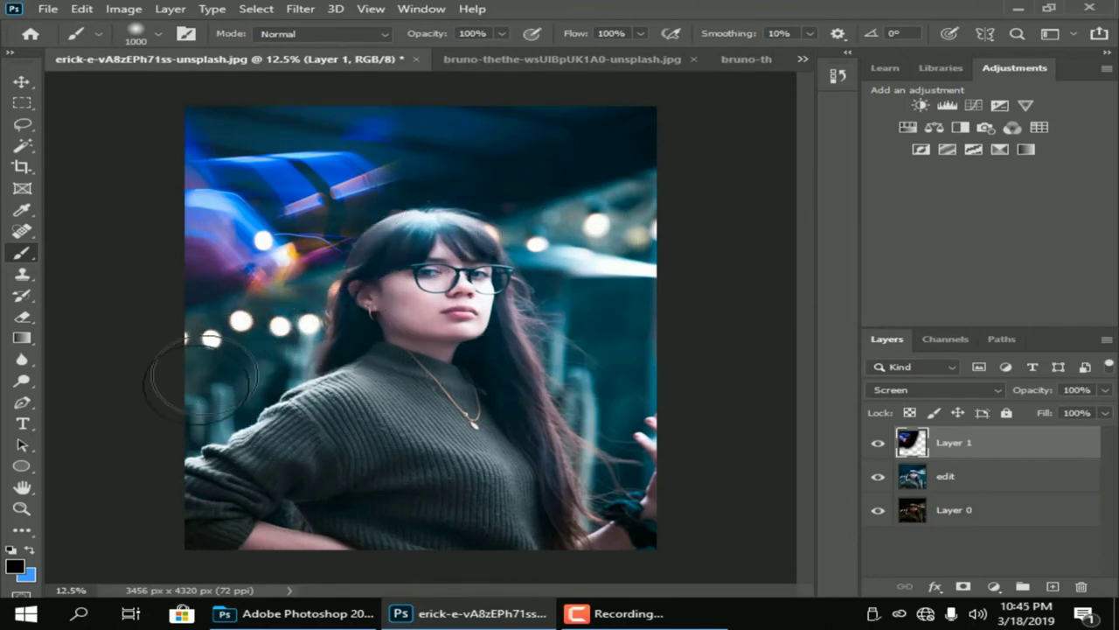
Lower Layer 1's fill to 52%.
click(1106, 414)
drag(1054, 431, 1051, 429)
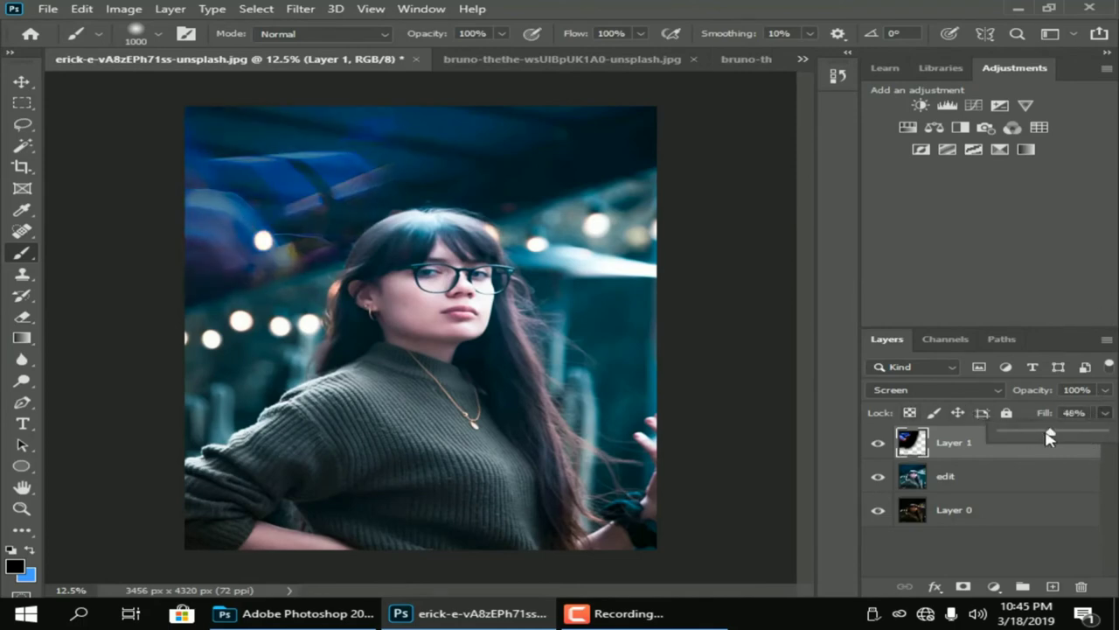
mouse_move(1051, 438)
mouse_down()
mouse_move(1034, 439)
mouse_move(1046, 438)
mouse_up()
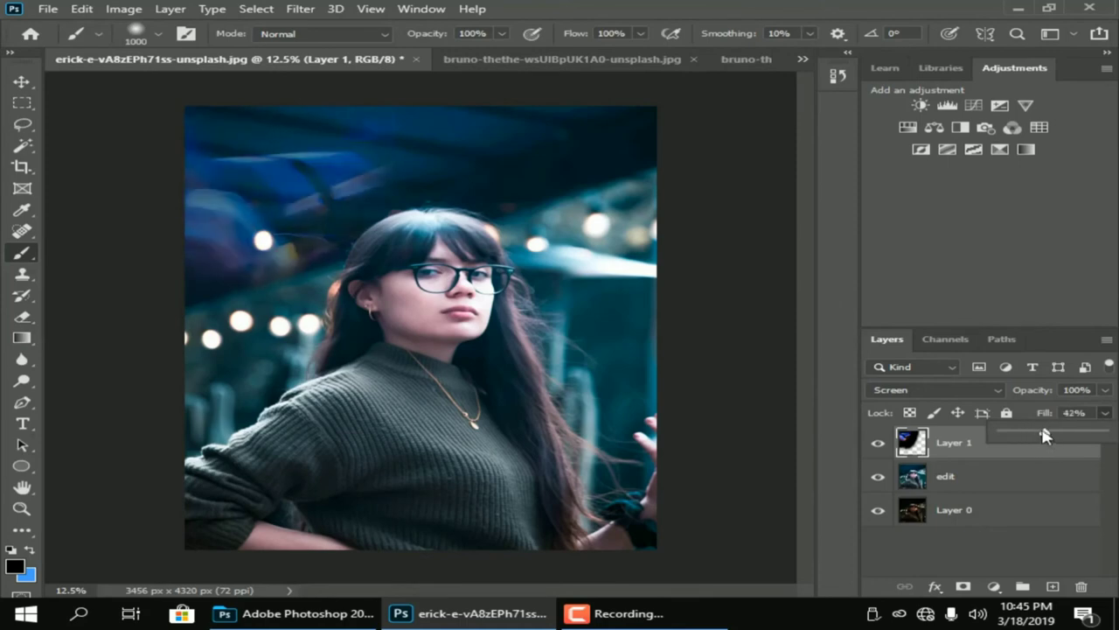
click(22, 81)
Bring the second streak photo in as Layer 2, blended in Screen mode.
click(723, 59)
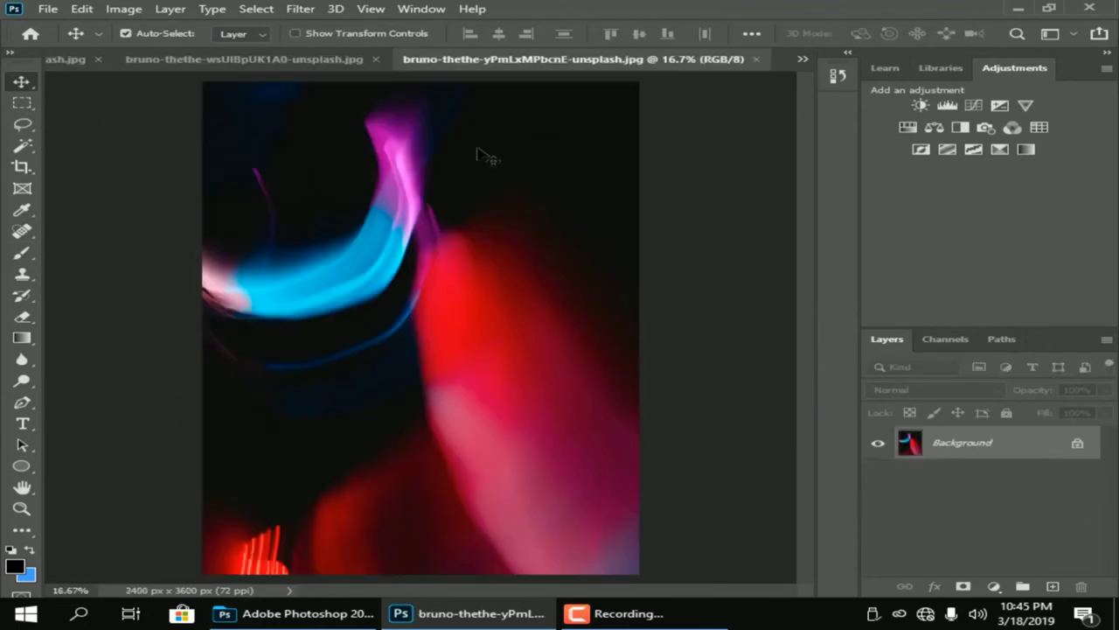
mouse_move(479, 156)
mouse_down()
mouse_move(371, 242)
mouse_move(674, 342)
mouse_up()
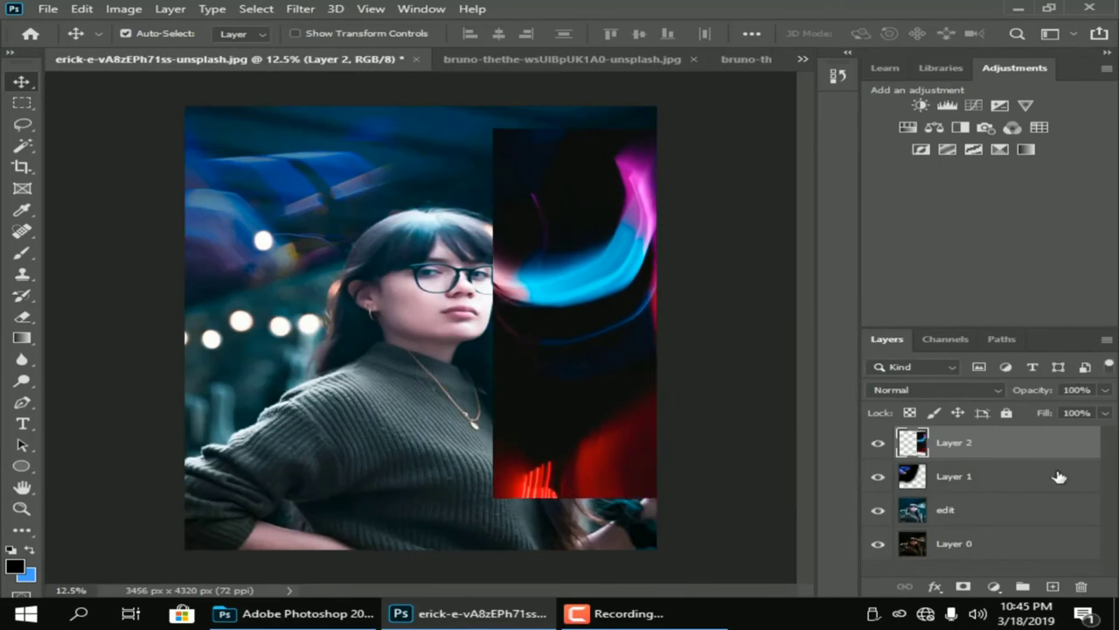
click(998, 390)
click(901, 320)
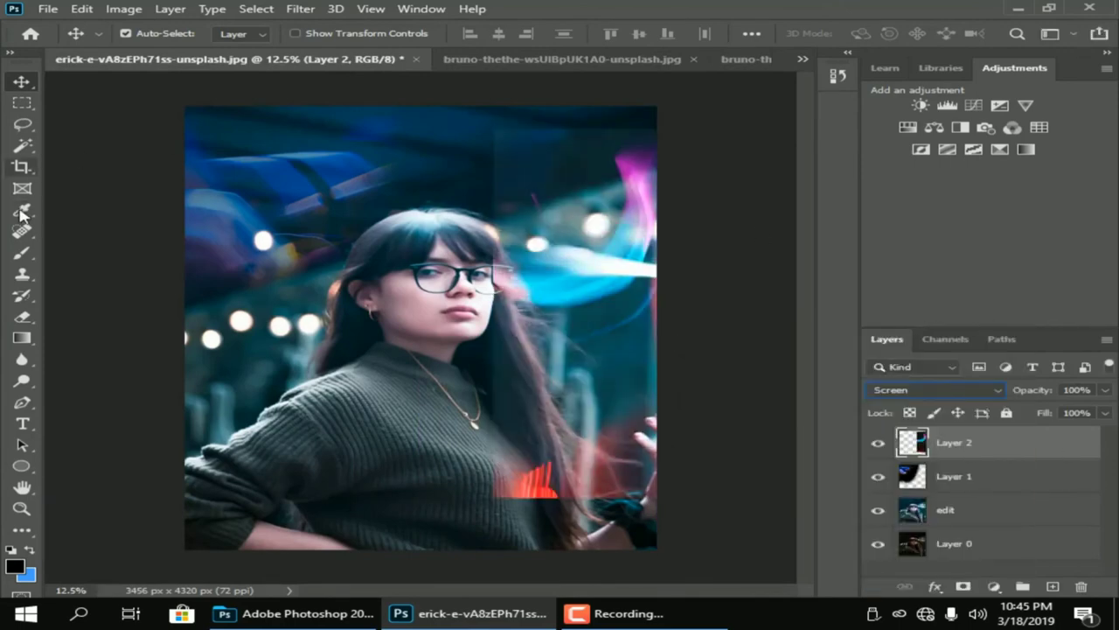
Paint out Layer 2's glow over the sweater, hand and face with black.
click(24, 252)
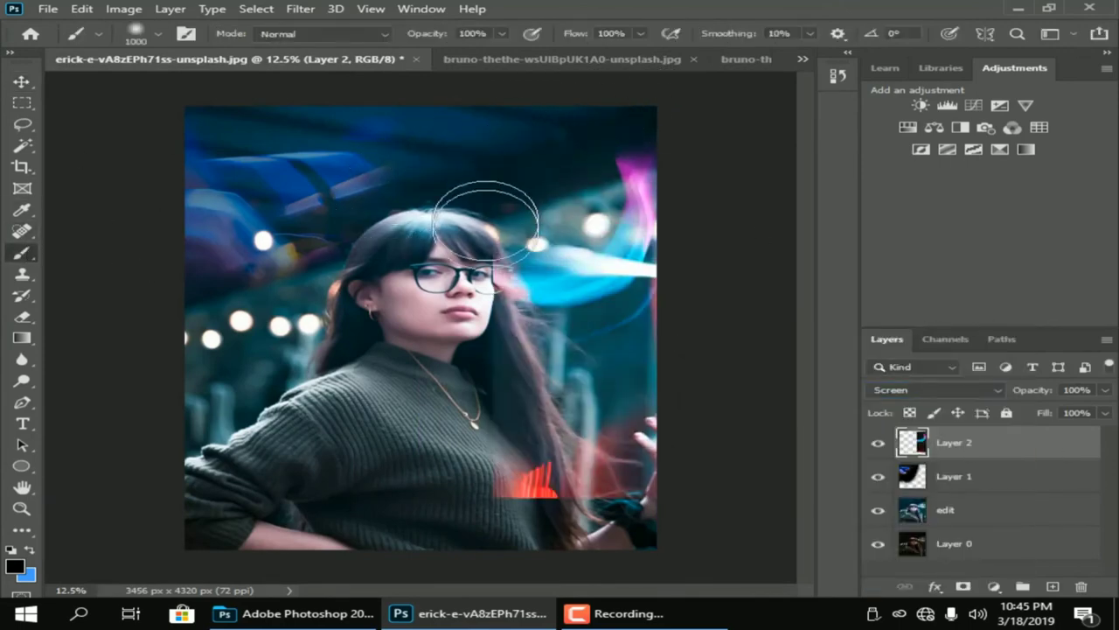
drag(485, 215, 647, 457)
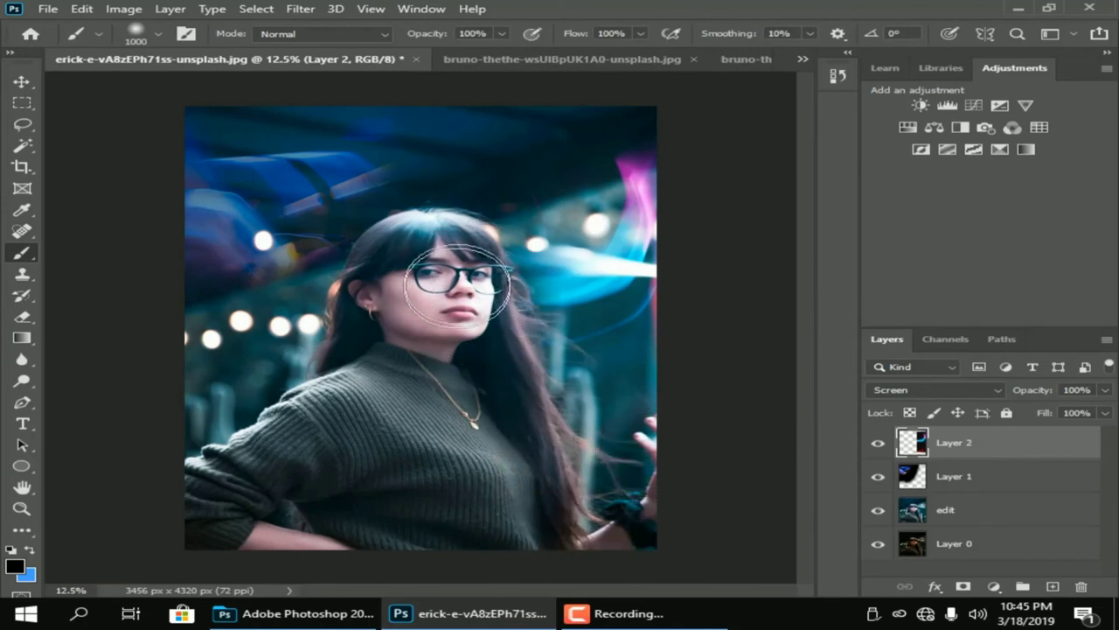
drag(456, 289, 551, 455)
Lower Layer 2's fill to 74% and deselect the layer.
click(1105, 413)
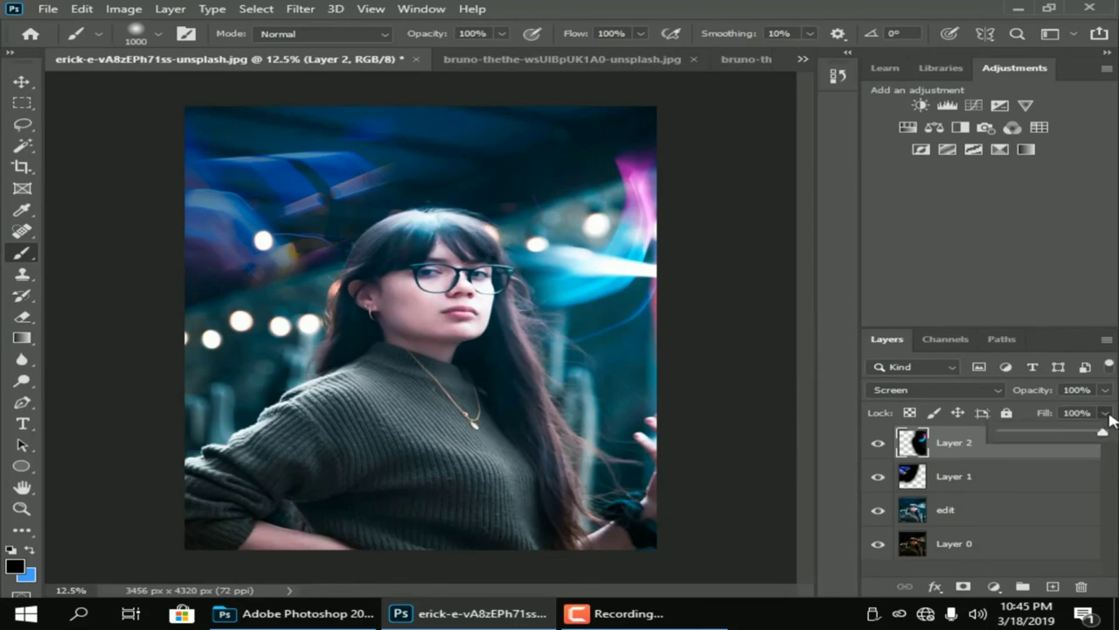
drag(1080, 440, 1077, 440)
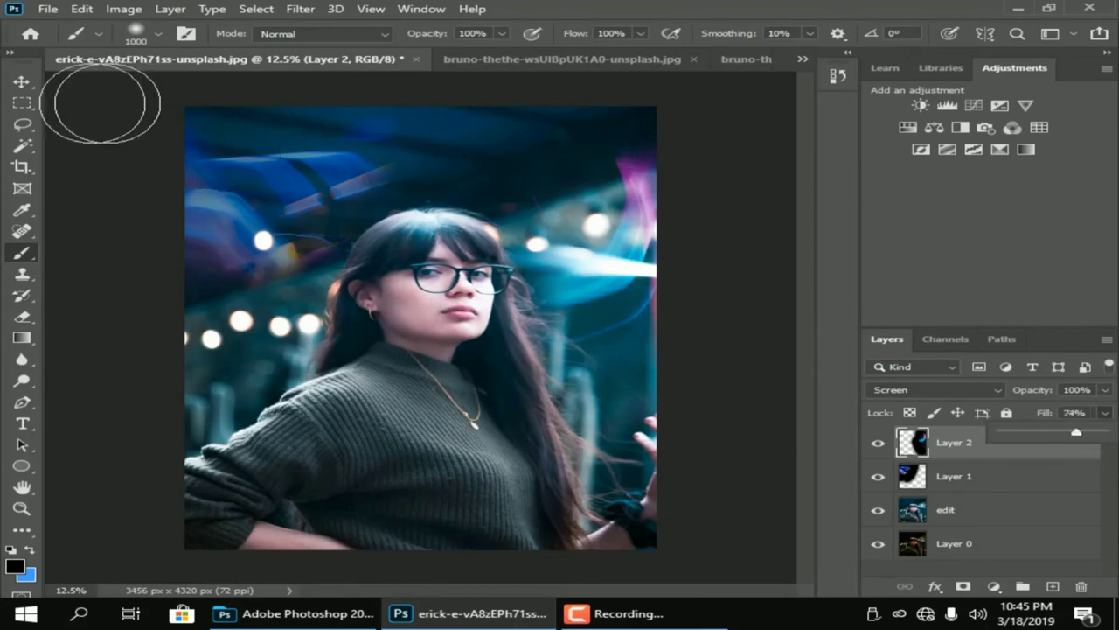
click(26, 84)
click(715, 262)
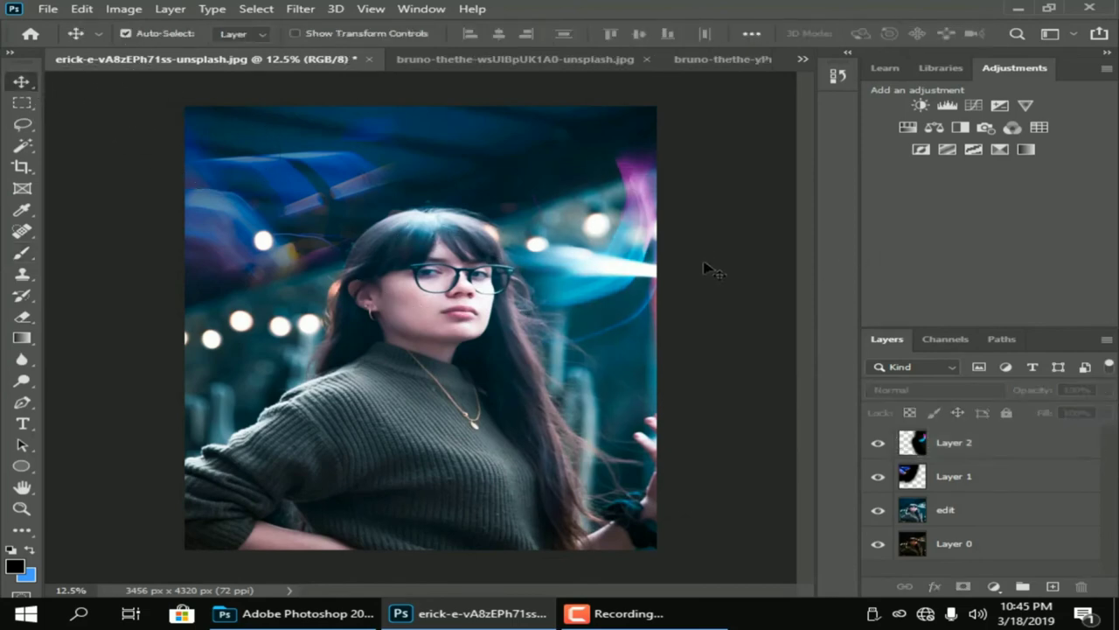
Add a Hue/Saturation 1 adjustment layer on top with Hue -3 and Saturation +3.
click(994, 586)
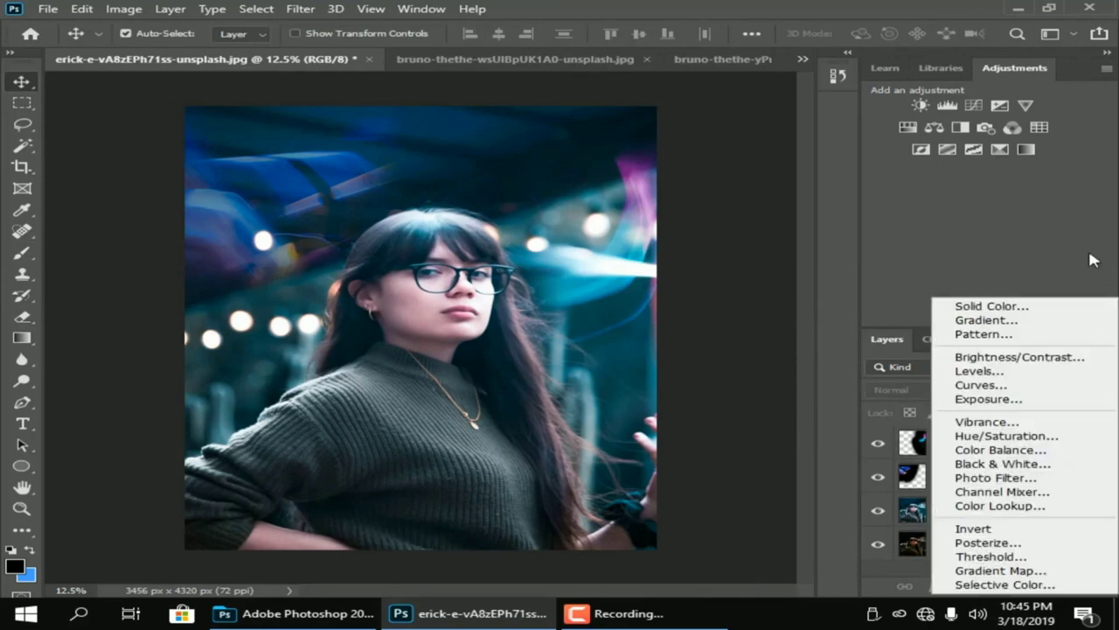
click(1006, 436)
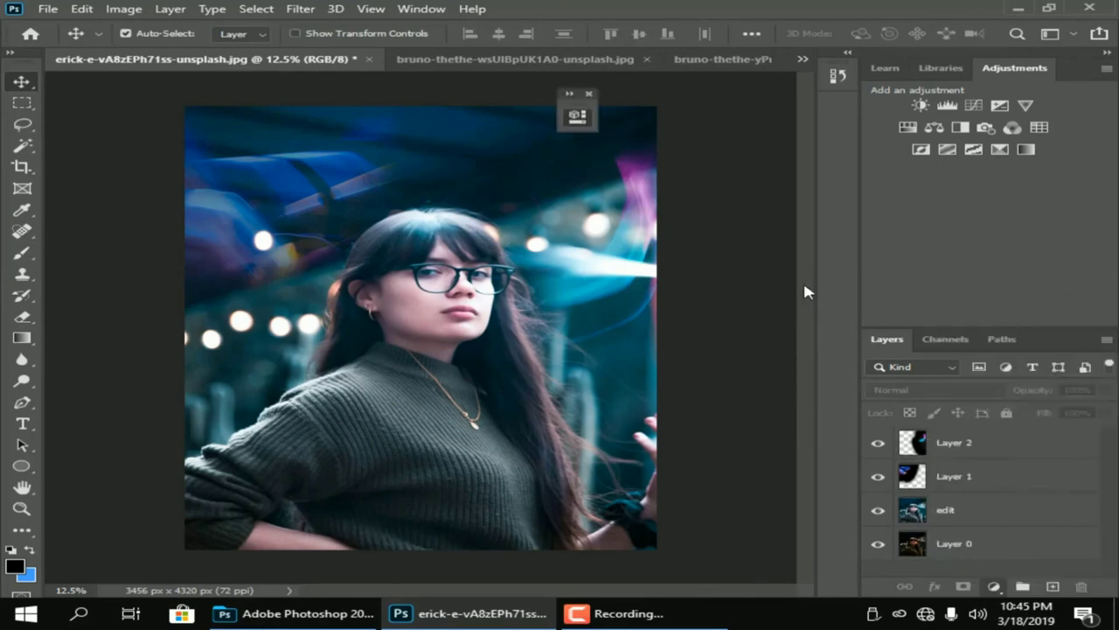
drag(443, 108, 812, 108)
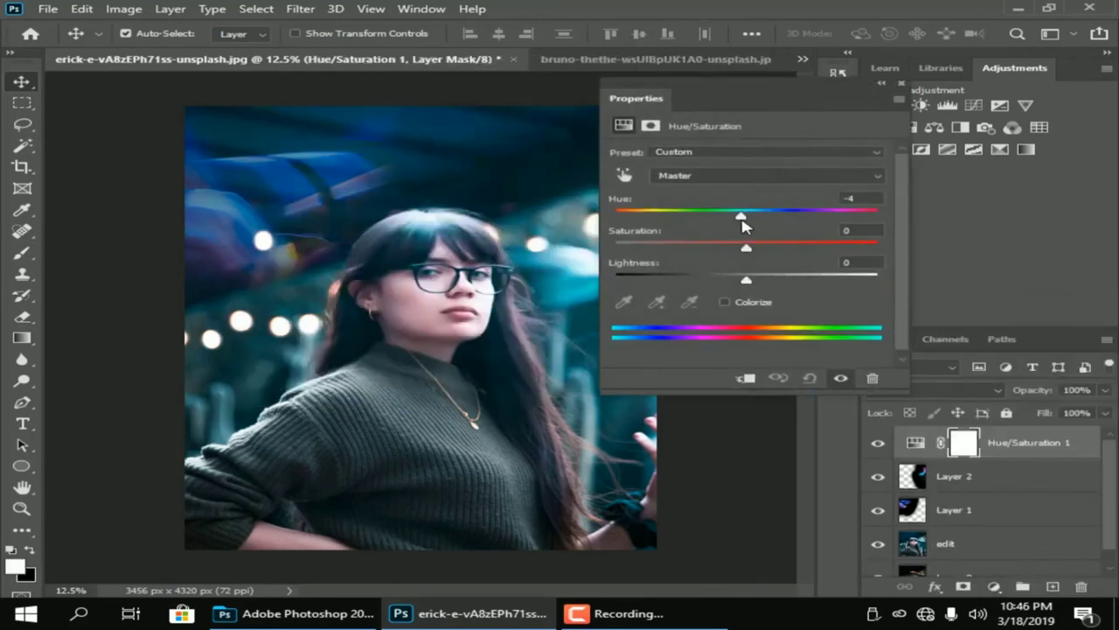
mouse_move(739, 225)
mouse_down()
mouse_move(763, 224)
mouse_move(741, 221)
mouse_up()
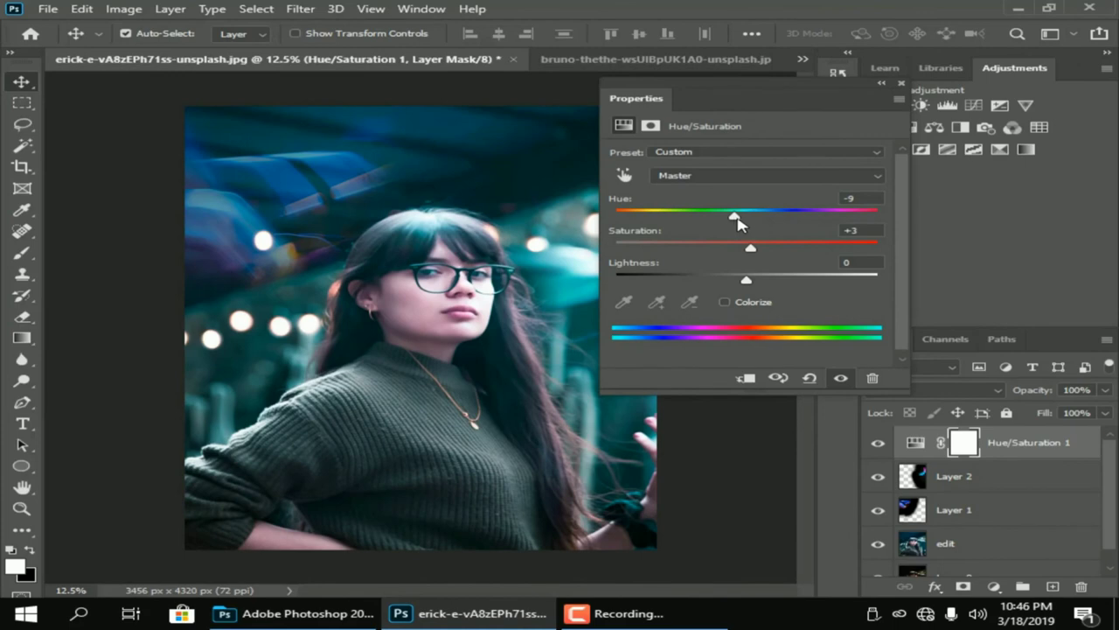
mouse_move(739, 225)
mouse_down()
mouse_move(755, 219)
mouse_move(742, 224)
mouse_up()
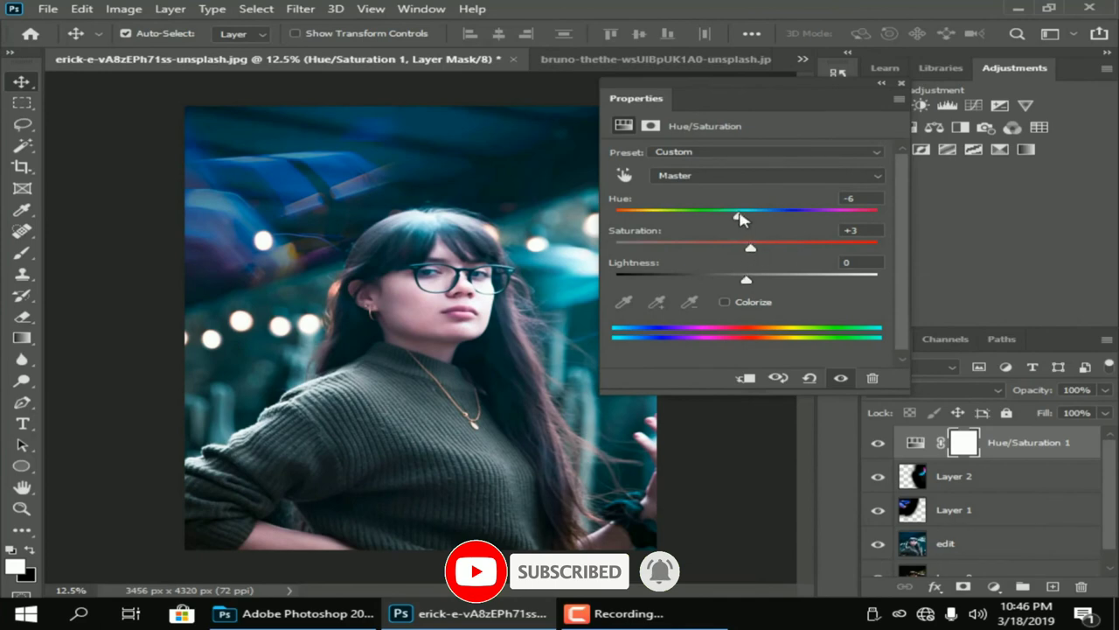
mouse_move(739, 219)
mouse_down()
mouse_move(755, 215)
mouse_move(739, 222)
mouse_up()
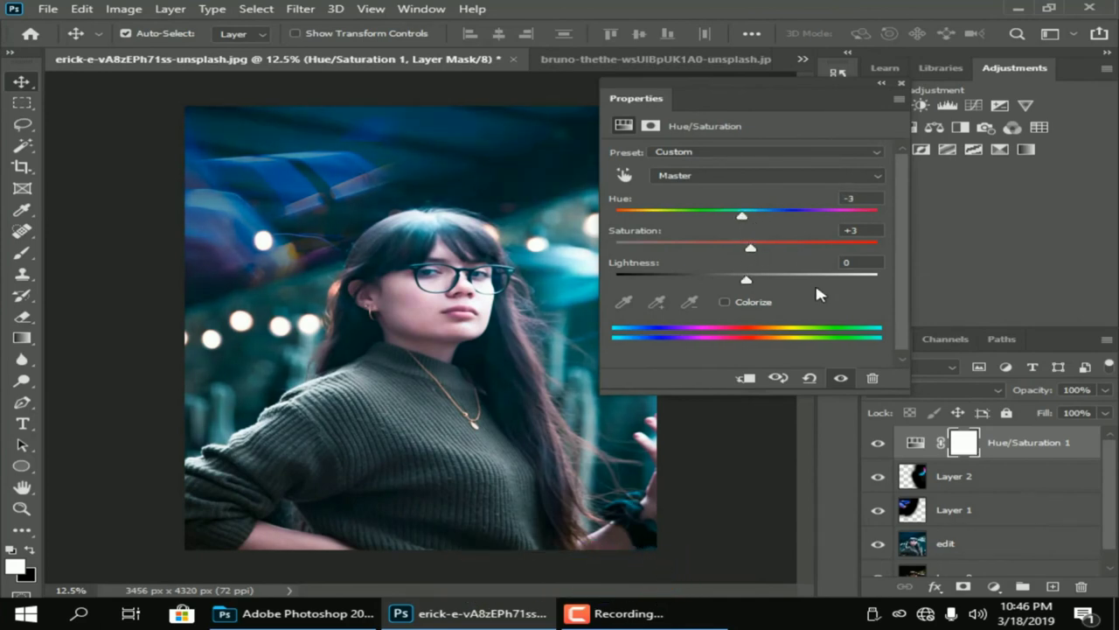
click(881, 85)
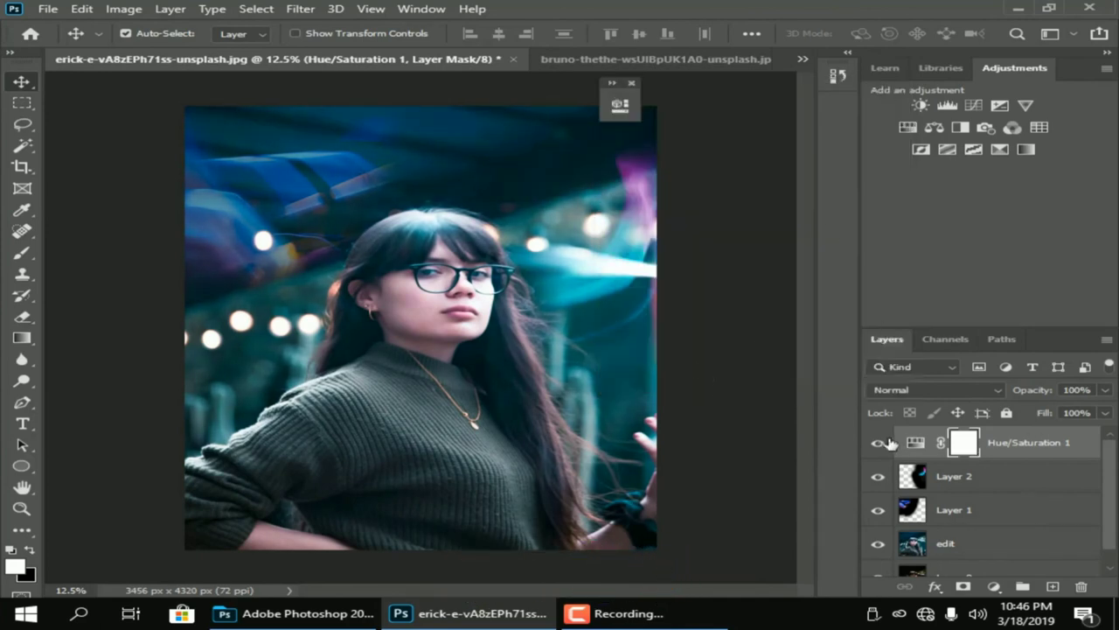
click(620, 98)
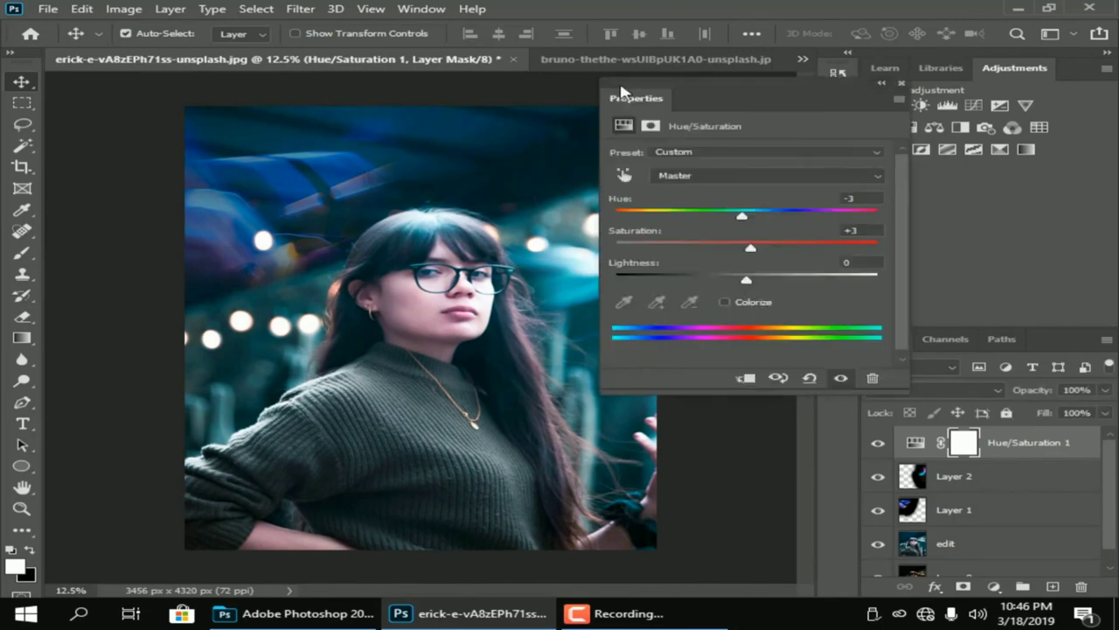
click(901, 85)
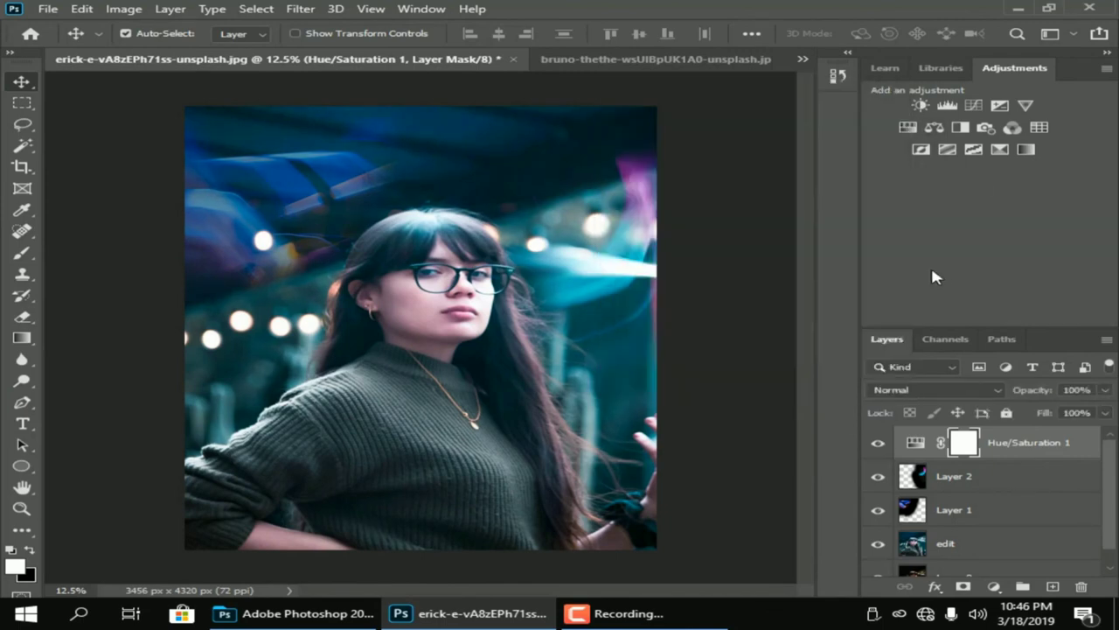
Merge the edit, both streak layers and Hue/Saturation 1 into a single layer.
drag(1110, 532, 1112, 549)
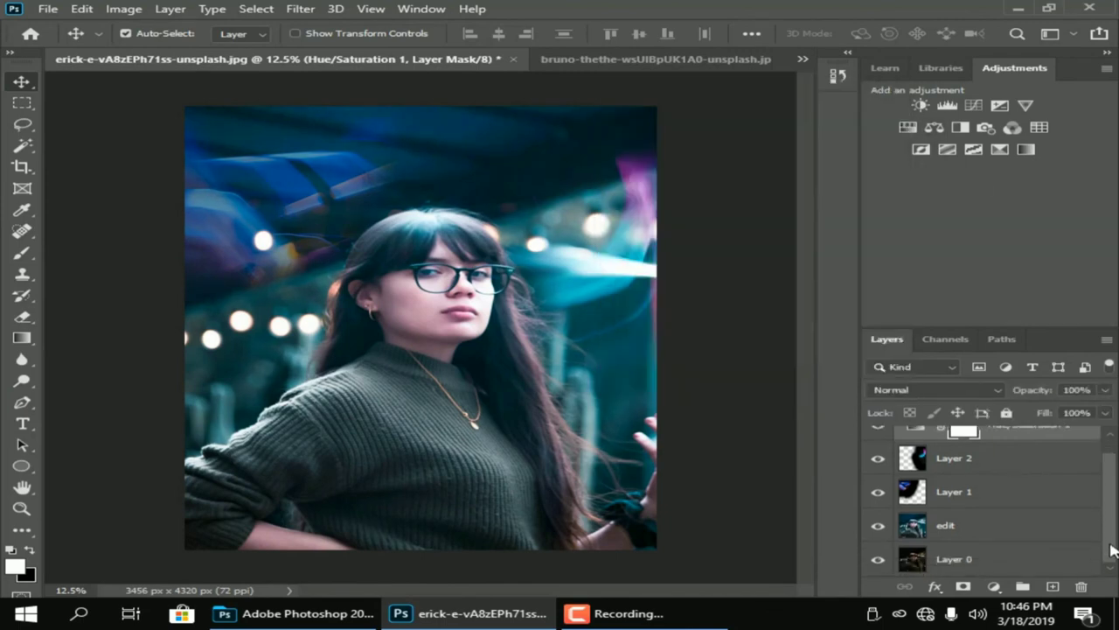
shift+click(949, 530)
right_click(949, 530)
click(746, 485)
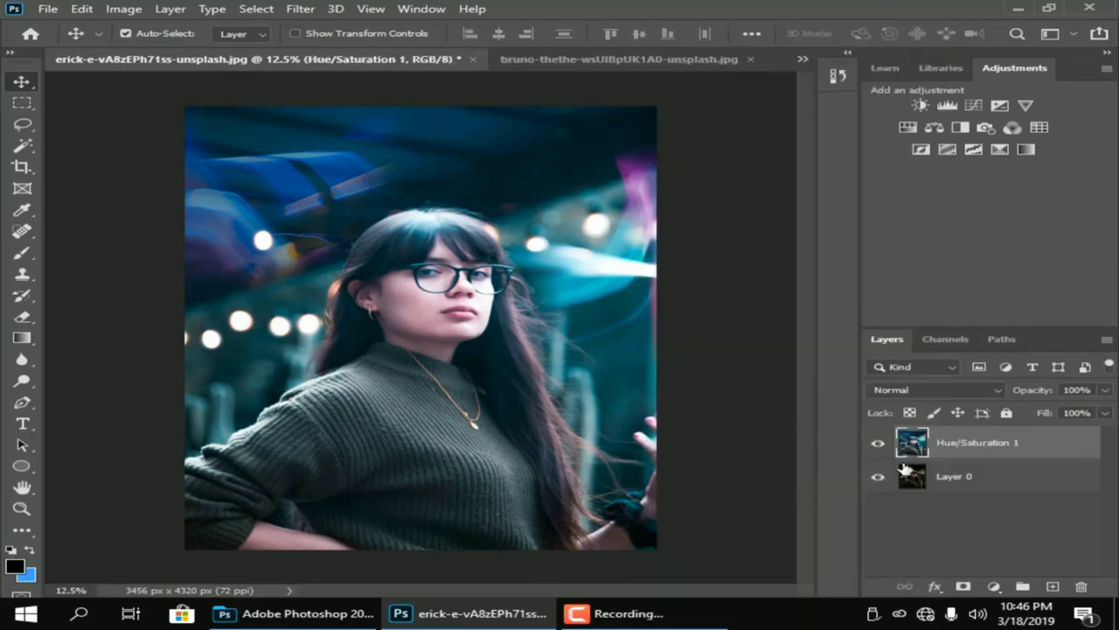
click(934, 514)
Toggle the merged layer off to compare against the original dark photo.
click(877, 446)
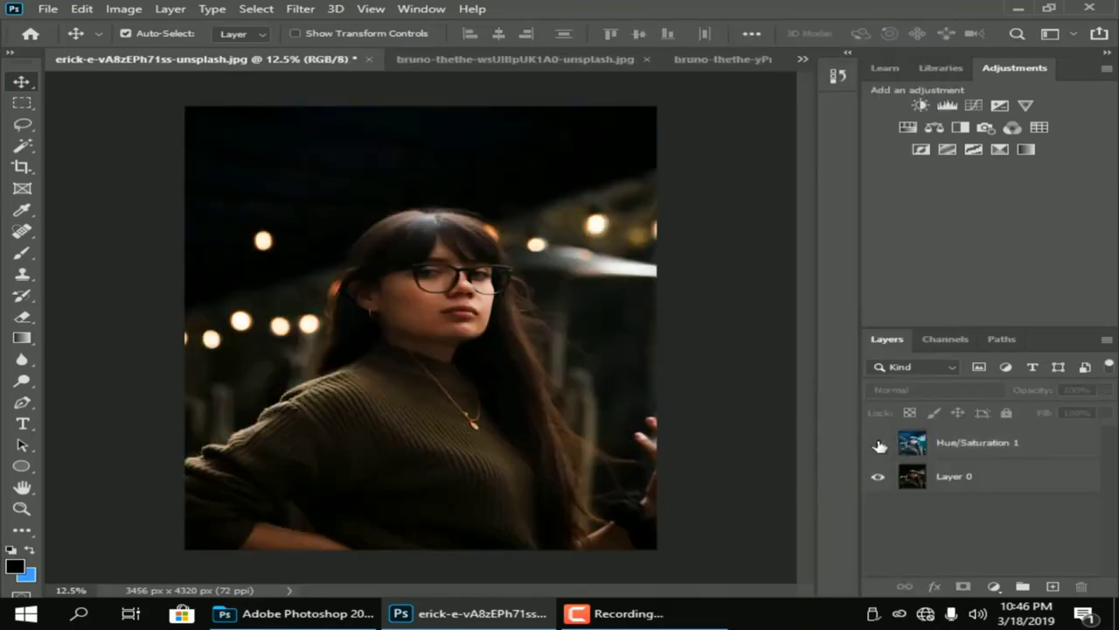
click(878, 446)
click(880, 447)
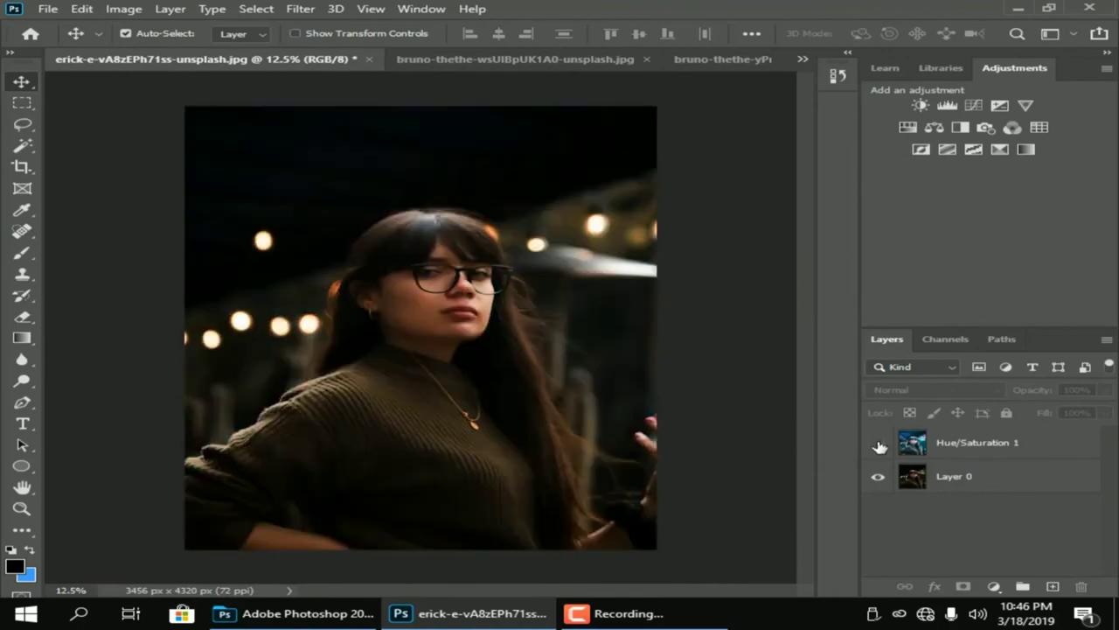